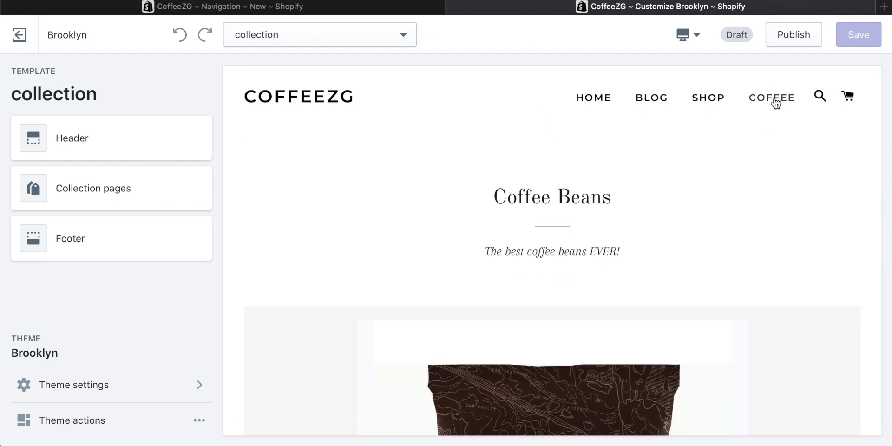
Add a coffee photo as the collection image of the unsaved Coffee Beans collection.
click(218, 6)
click(568, 301)
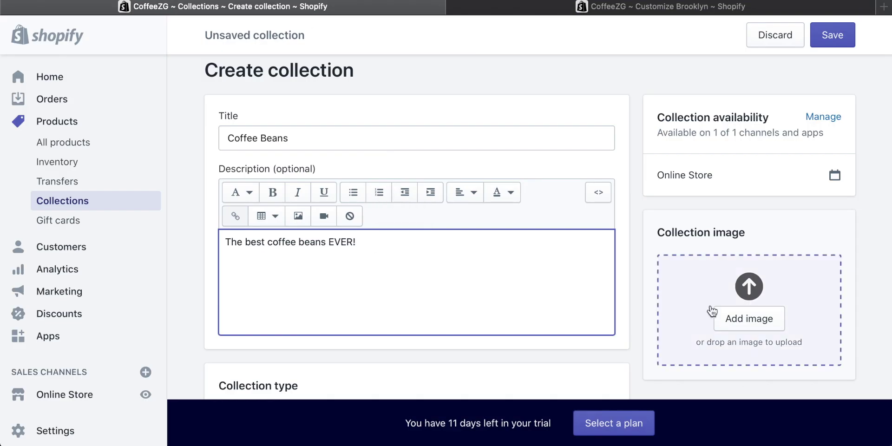
key(super+Tab)
drag(310, 191, 749, 311)
click(254, 109)
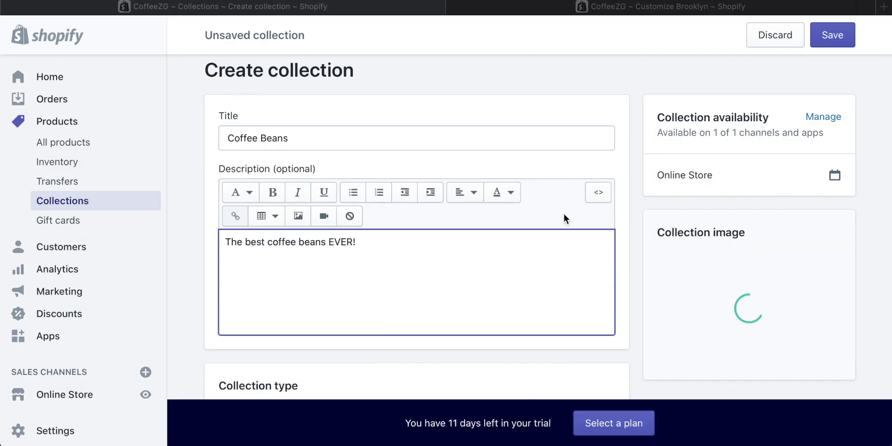
scroll(667, 235, down, 6)
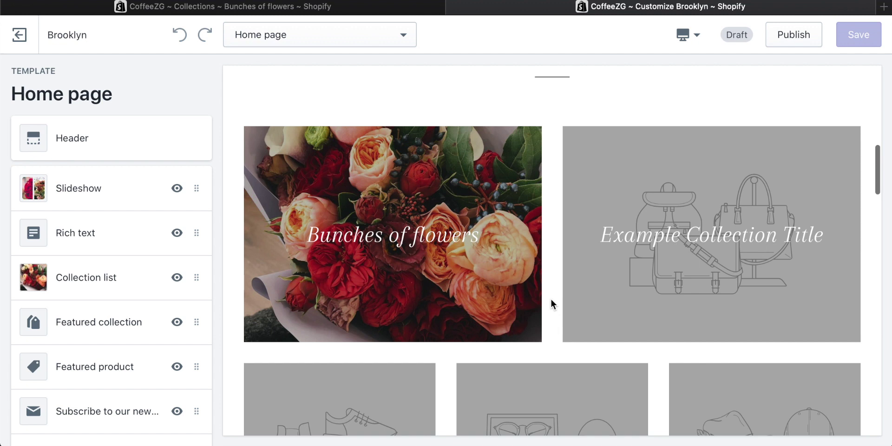
Examine the Collection list section in the home page preview and its placement below the slideshow and intro text.
scroll(552, 305, up, 3)
scroll(558, 278, down, 1)
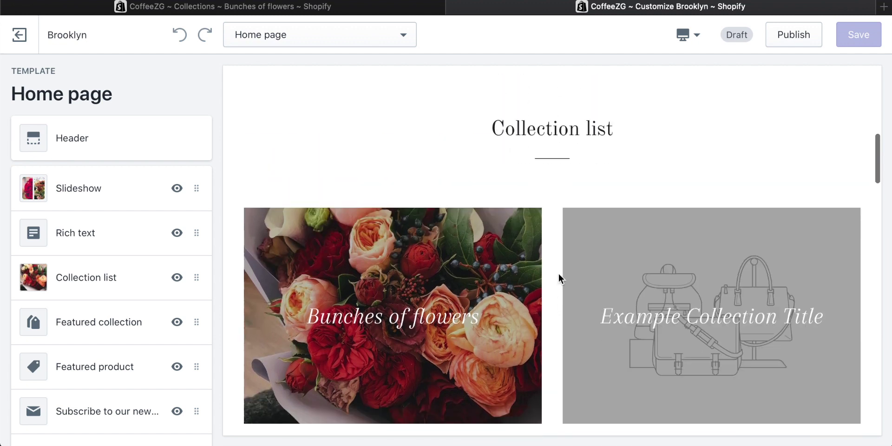
scroll(558, 278, down, 1)
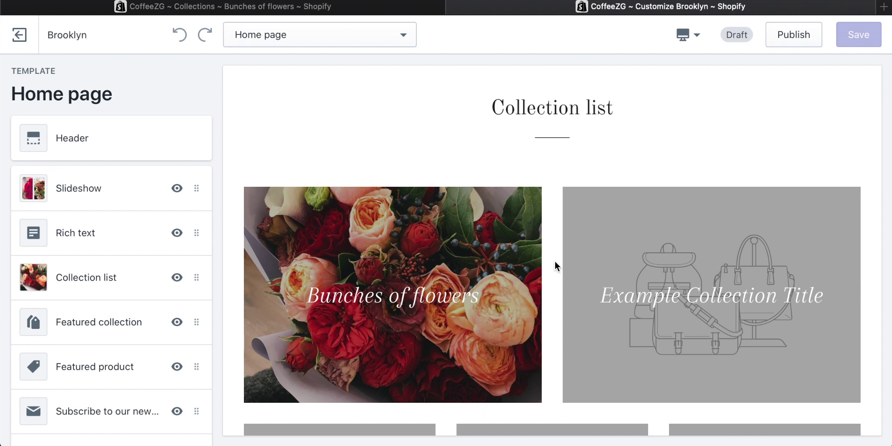
scroll(553, 259, down, 1)
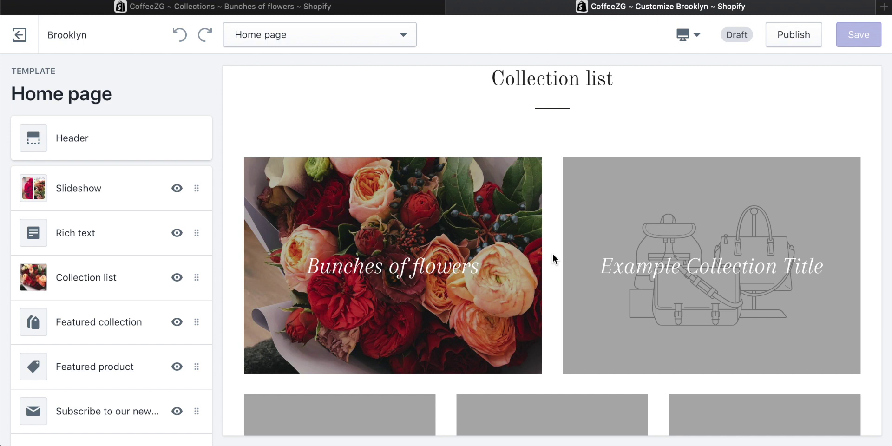
scroll(553, 259, up, 1)
scroll(553, 258, down, 1)
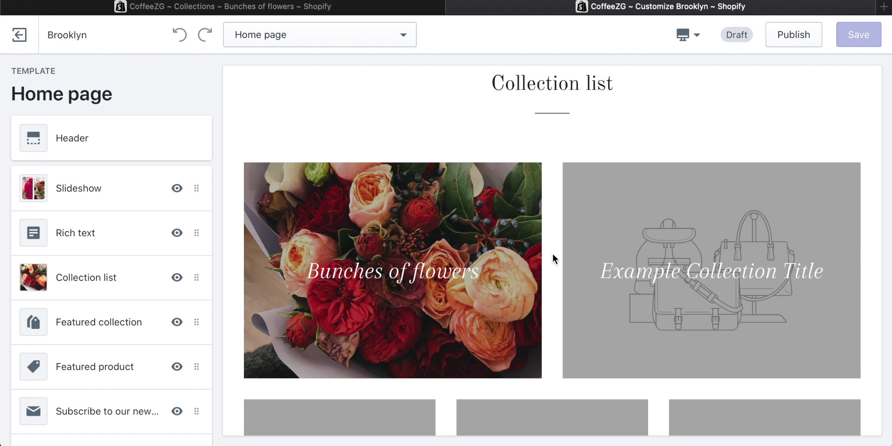
scroll(547, 242, up, 5)
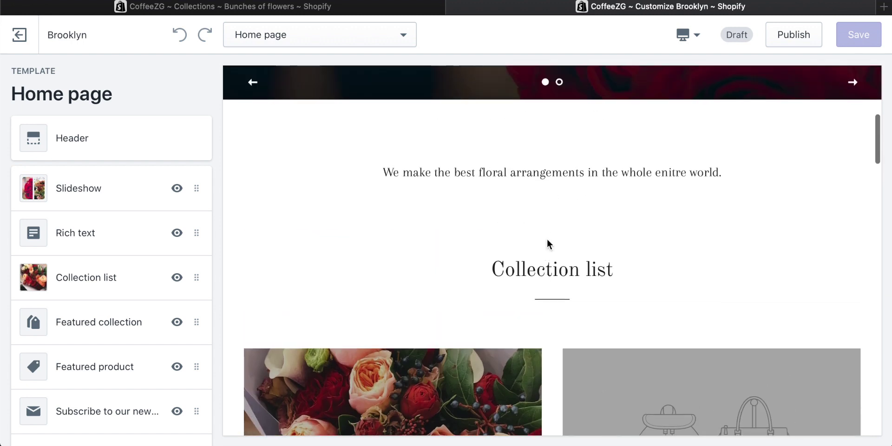
scroll(547, 241, down, 4)
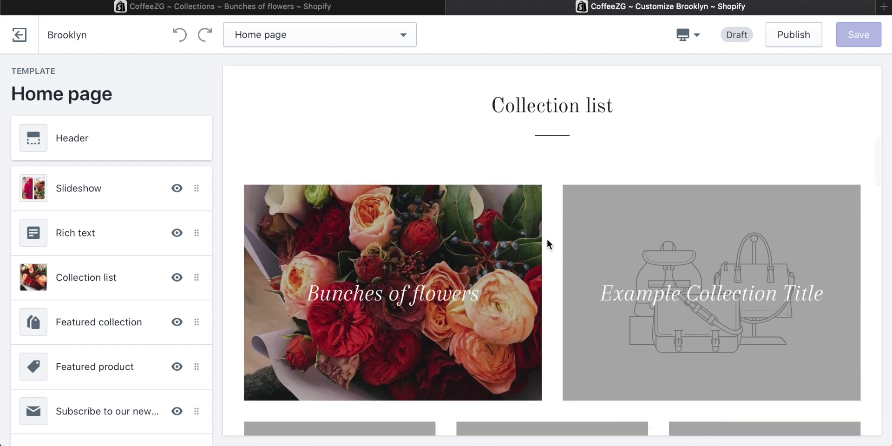
scroll(548, 230, down, 1)
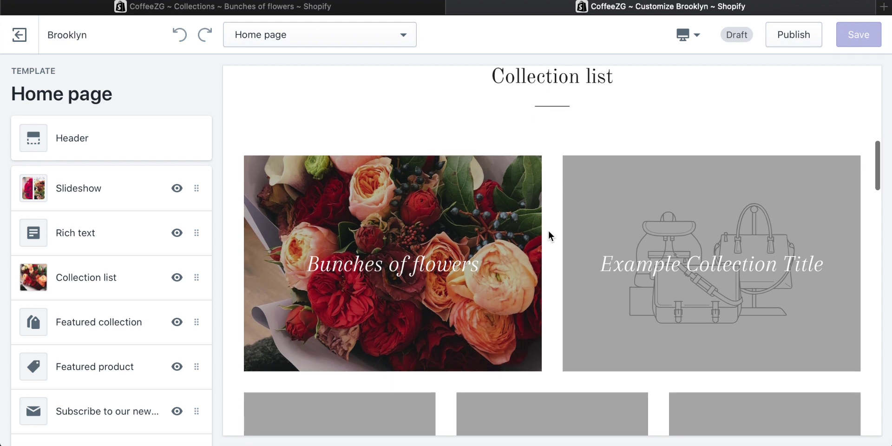
scroll(550, 216, up, 1)
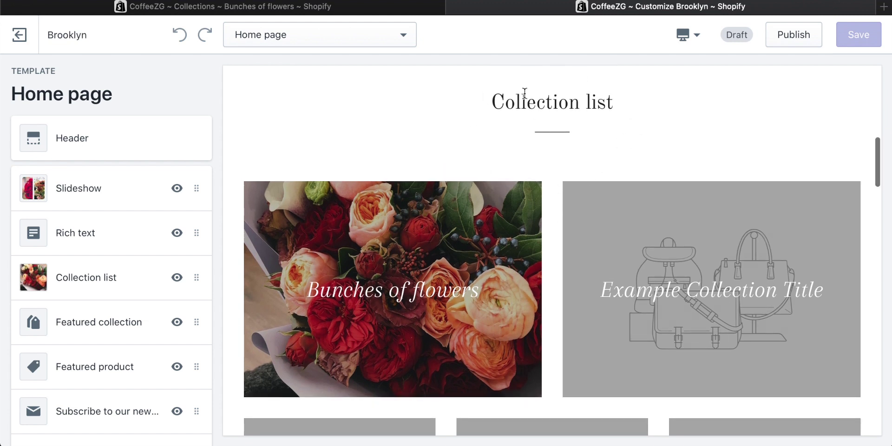
scroll(566, 132, up, 15)
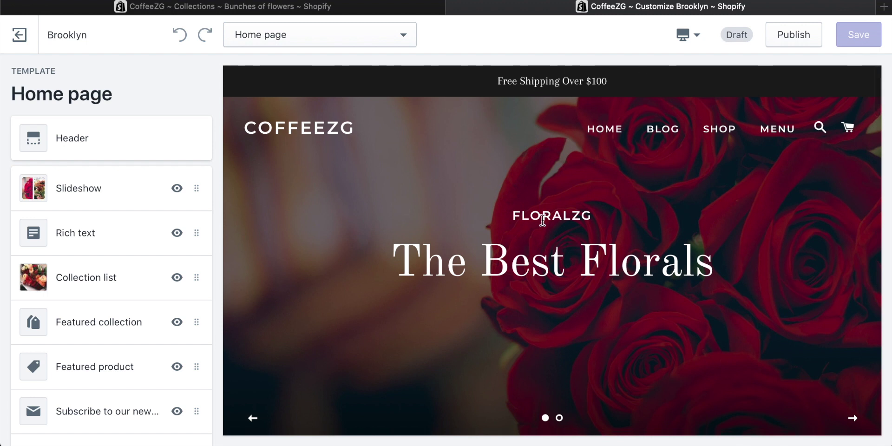
scroll(542, 219, down, 12)
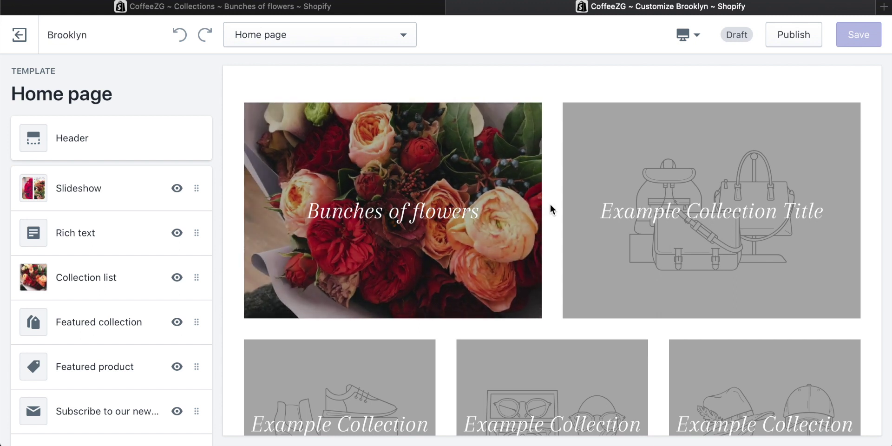
scroll(551, 209, up, 2)
scroll(553, 205, up, 2)
Open the Bunches of flowers collection in the preview and look through its description and products.
click(412, 284)
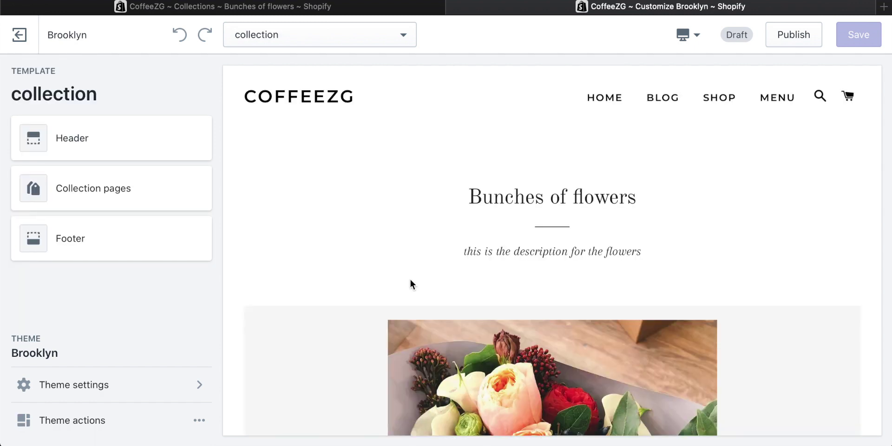
scroll(674, 218, down, 10)
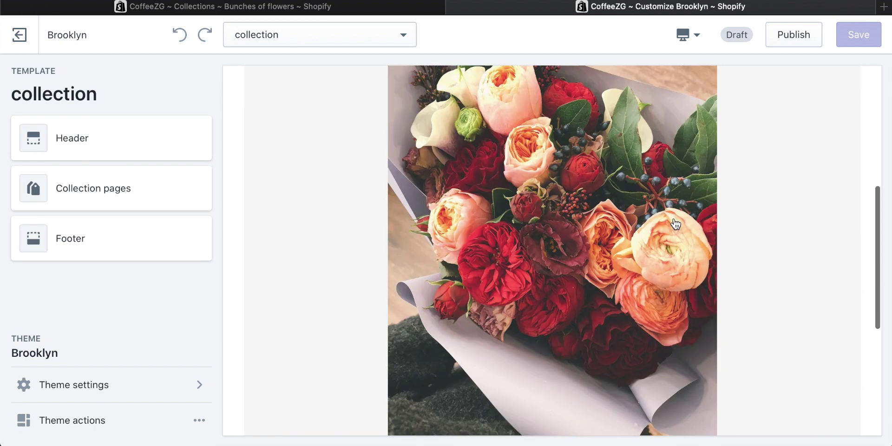
scroll(763, 235, up, 3)
scroll(762, 235, down, 6)
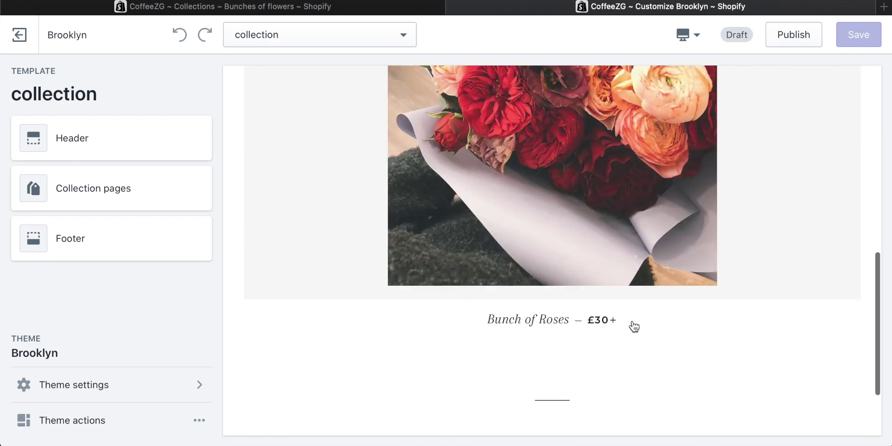
scroll(633, 325, up, 3)
scroll(633, 325, down, 3)
Open the Bunch of Roses product page and review its price, color options and purchase buttons.
click(601, 241)
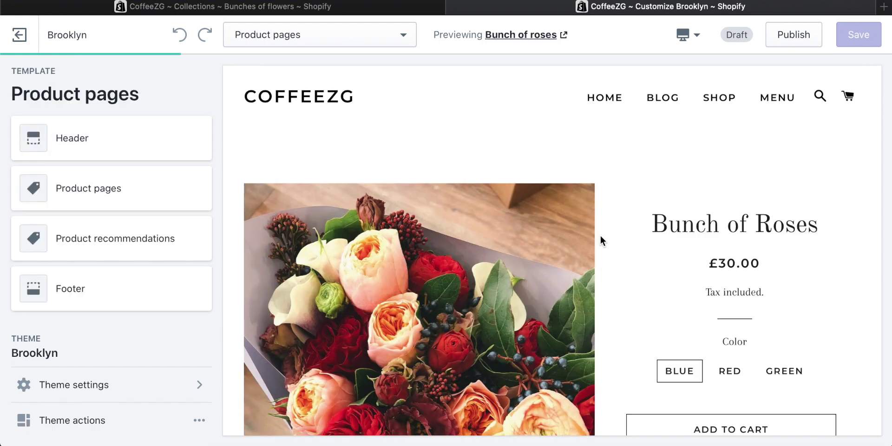
scroll(600, 240, down, 3)
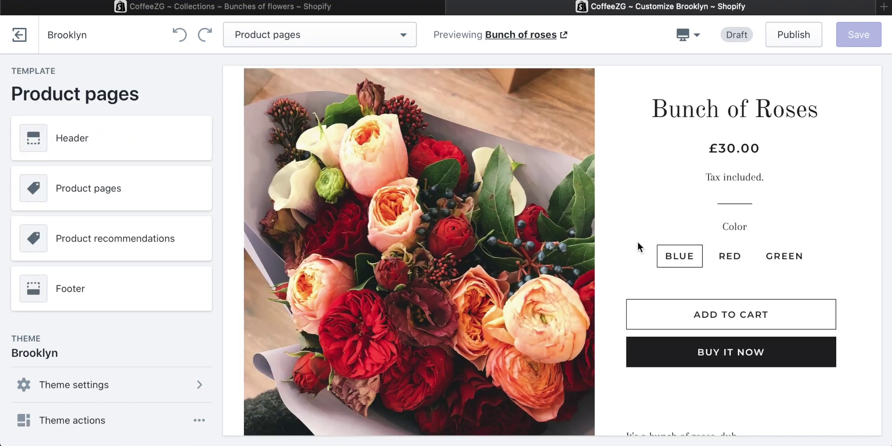
scroll(638, 242, up, 3)
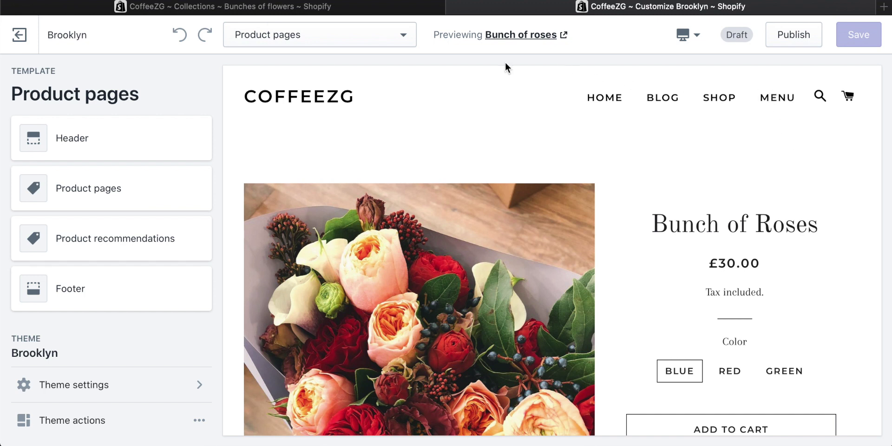
Return to the store admin and open the list of product collections.
click(201, 12)
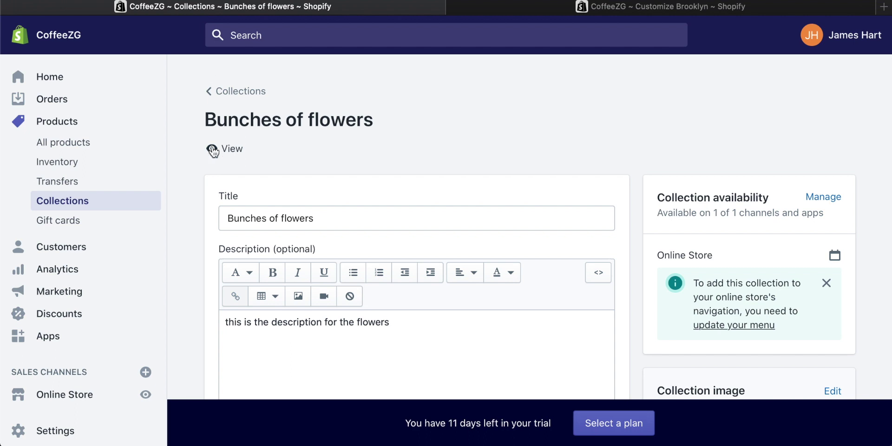
click(60, 76)
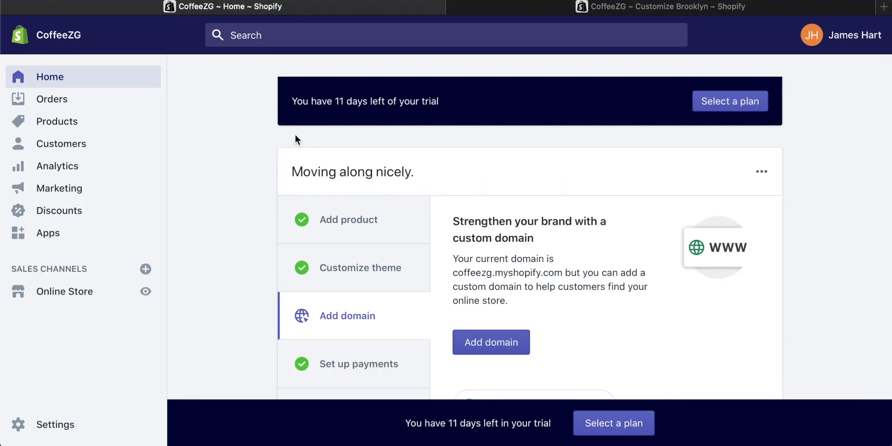
click(54, 120)
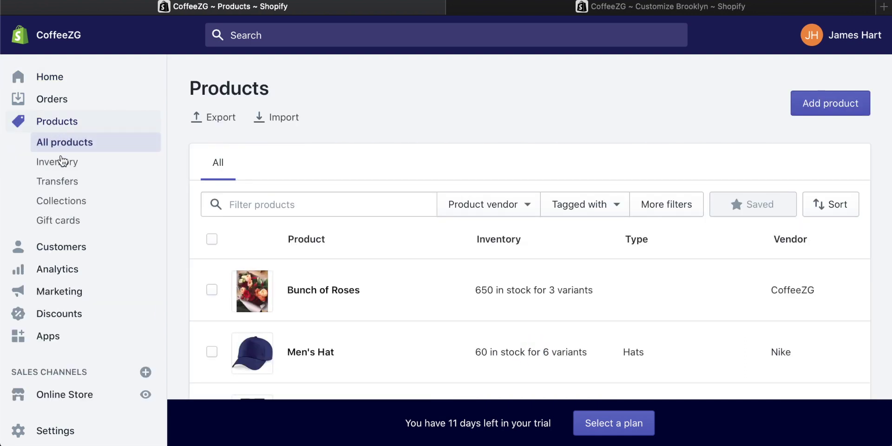
click(60, 203)
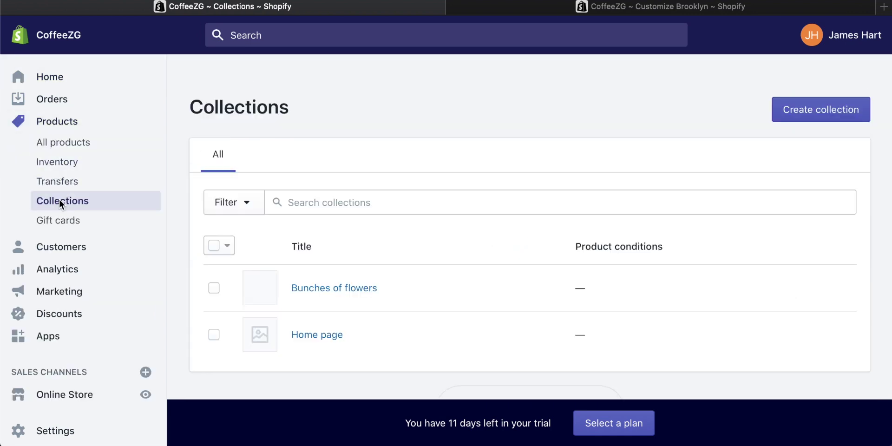
scroll(476, 168, down, 3)
scroll(475, 168, up, 1)
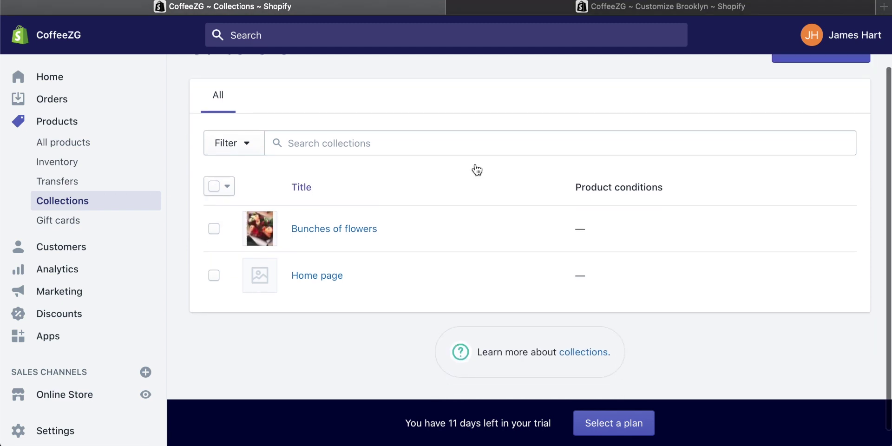
scroll(593, 301, up, 3)
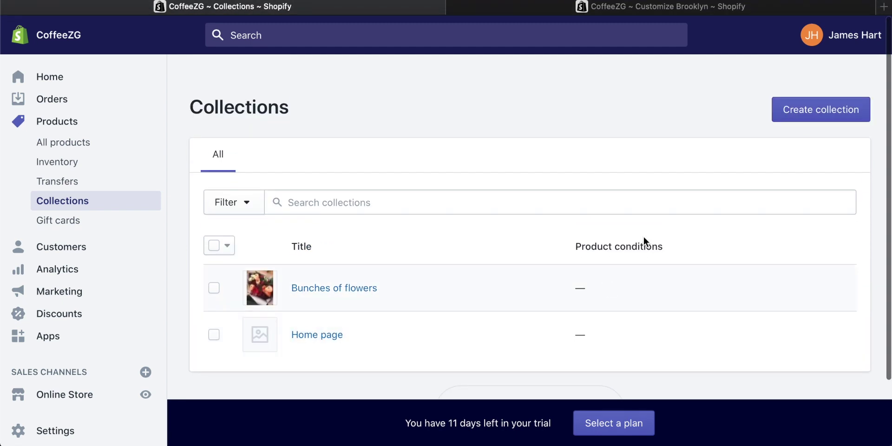
Start a new collection titled "Coffee Beans" with the description "The best coffee beans EVER!".
click(820, 116)
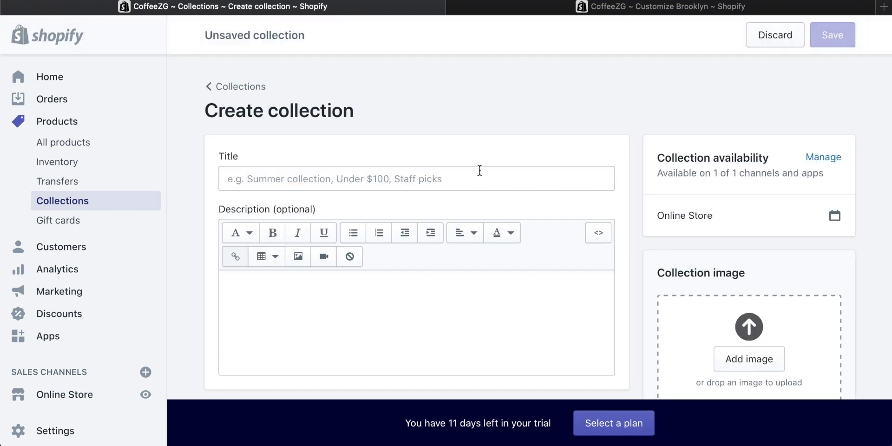
click(455, 171)
text(Coffee Beans)
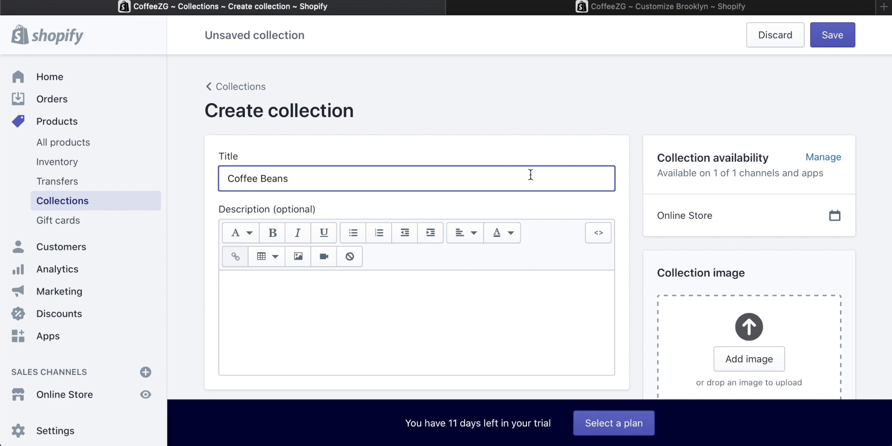
scroll(365, 157, down, 2)
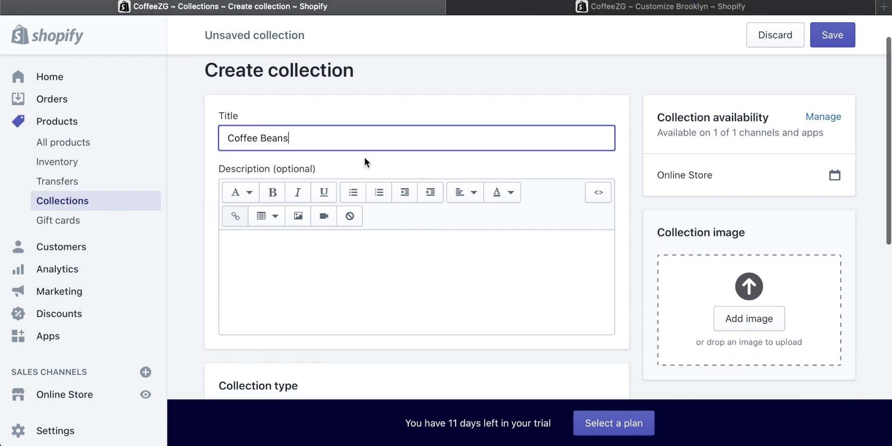
click(291, 265)
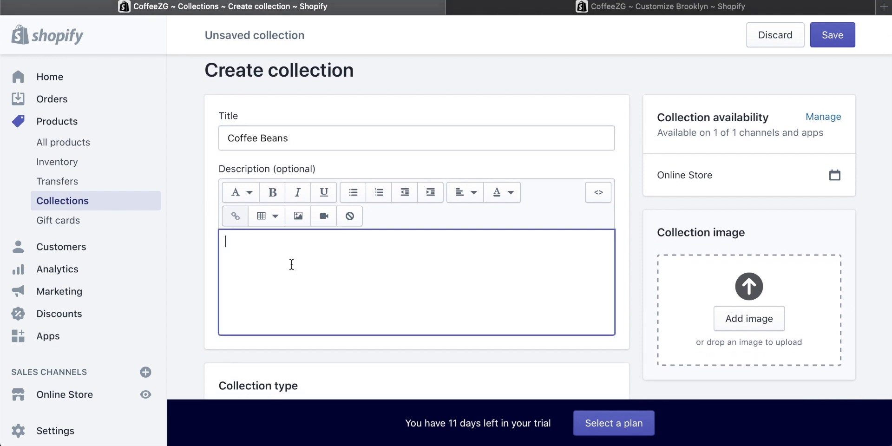
text(The best coffee beans EVER!)
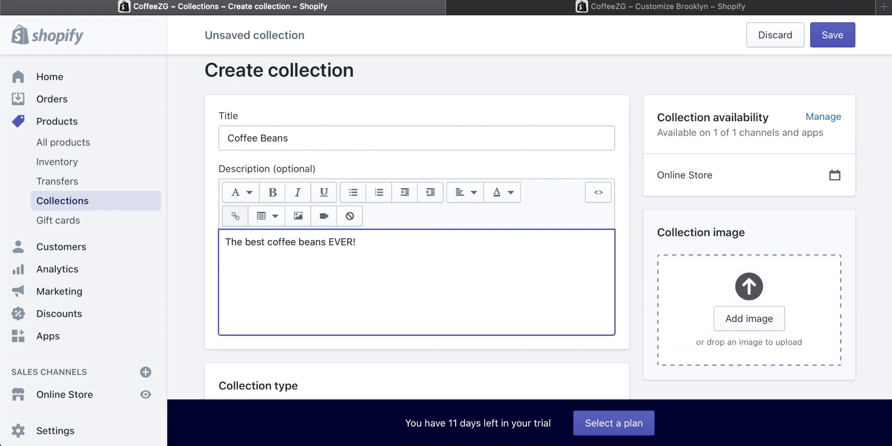
Upload pexels-avif-d-2003007.jpg from the cafe folder in Finder as the collection image.
key(super+Tab)
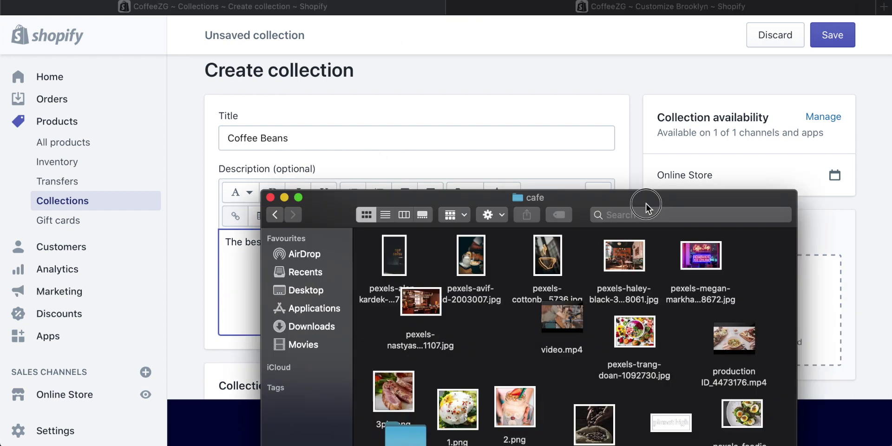
drag(645, 203, 484, 127)
click(307, 191)
drag(306, 195, 749, 325)
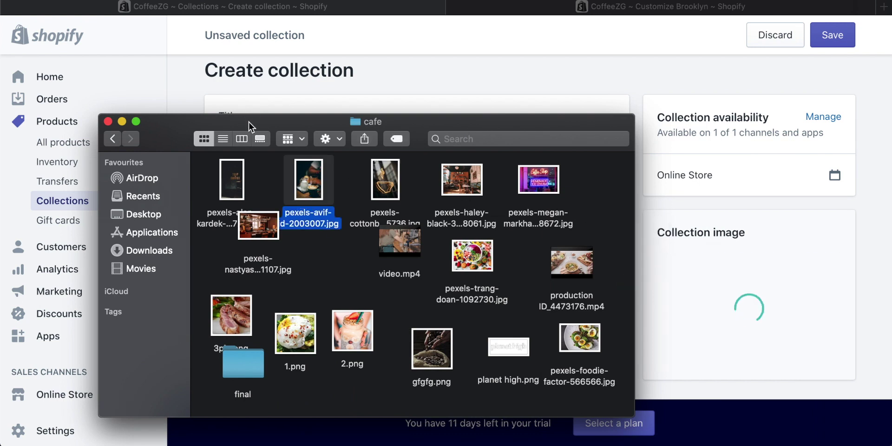
key(super+m)
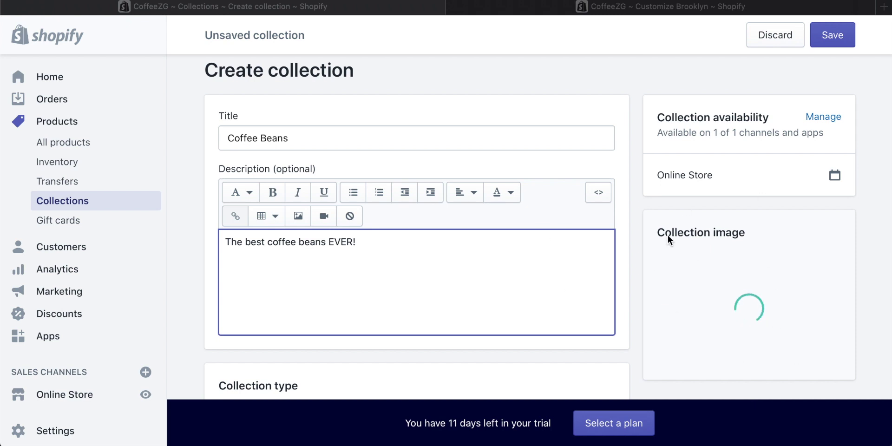
Try the Manual collection type and switch the collection back to Automated.
scroll(763, 208, down, 2)
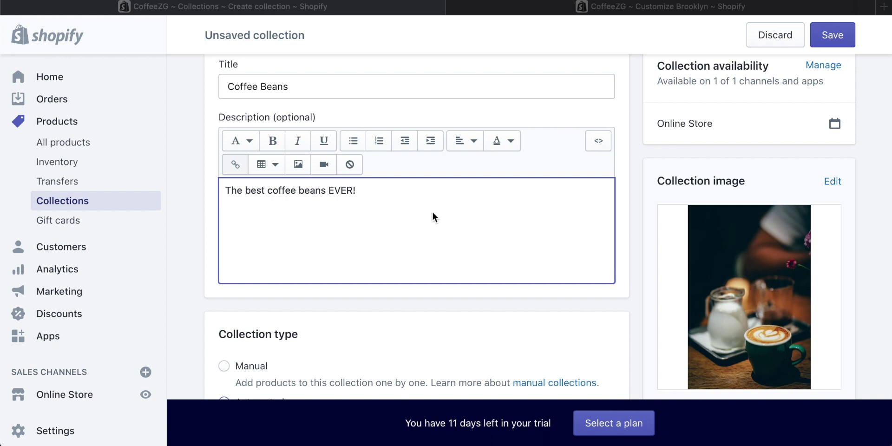
scroll(432, 212, down, 5)
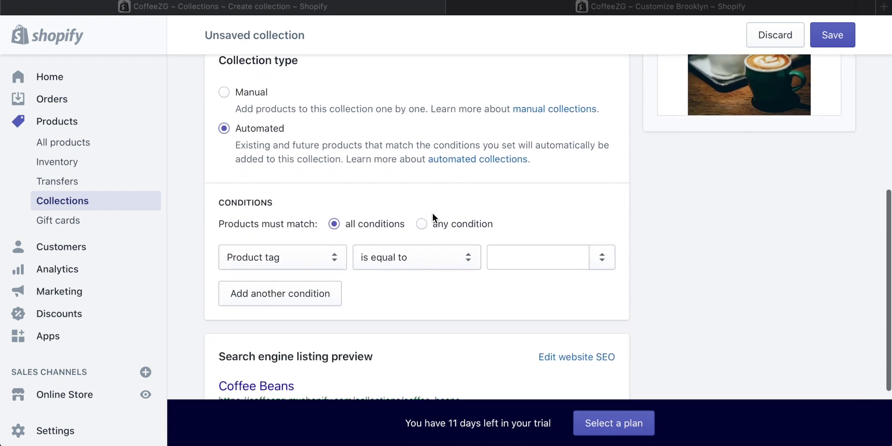
scroll(317, 200, up, 1)
click(226, 132)
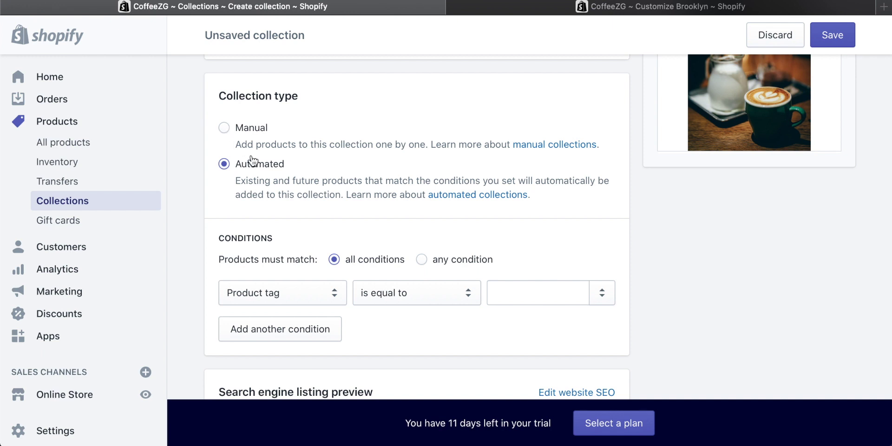
click(224, 127)
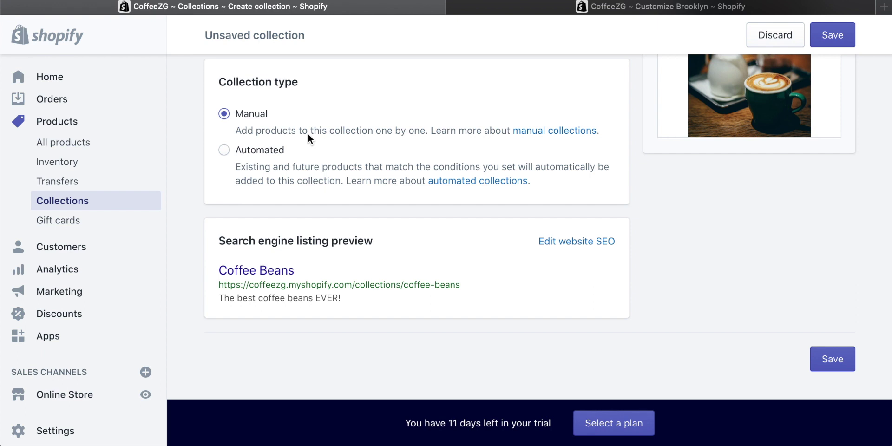
click(225, 149)
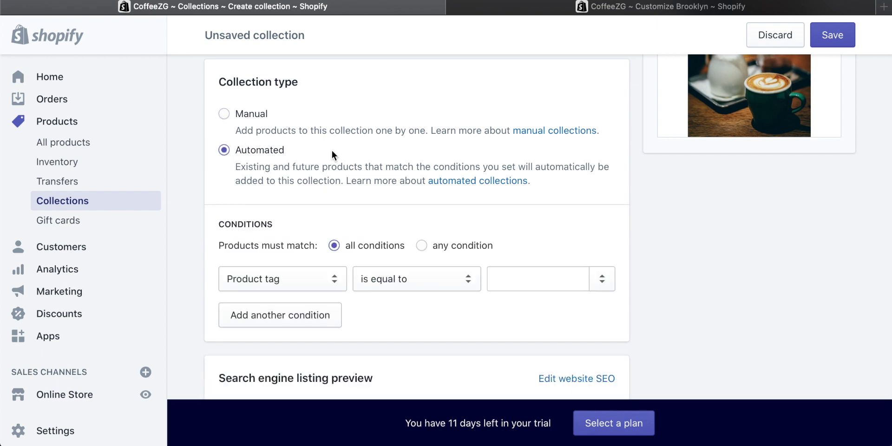
Set the automated collection's condition to match products whose Product title contains "coffee".
scroll(332, 154, down, 2)
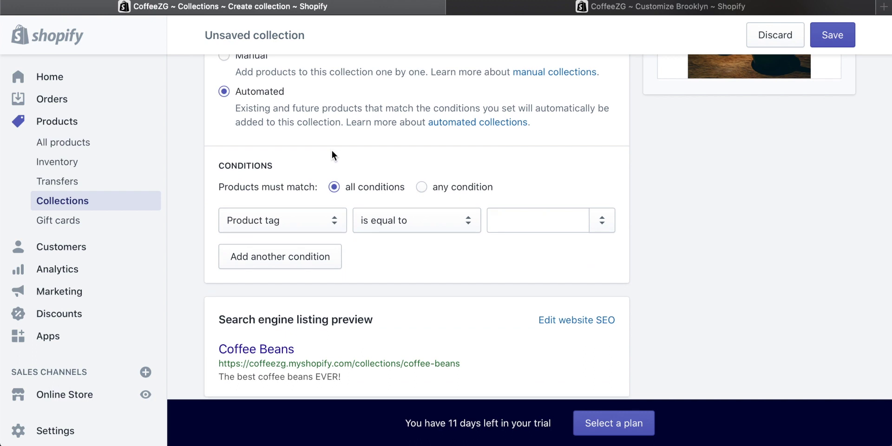
scroll(312, 162, down, 2)
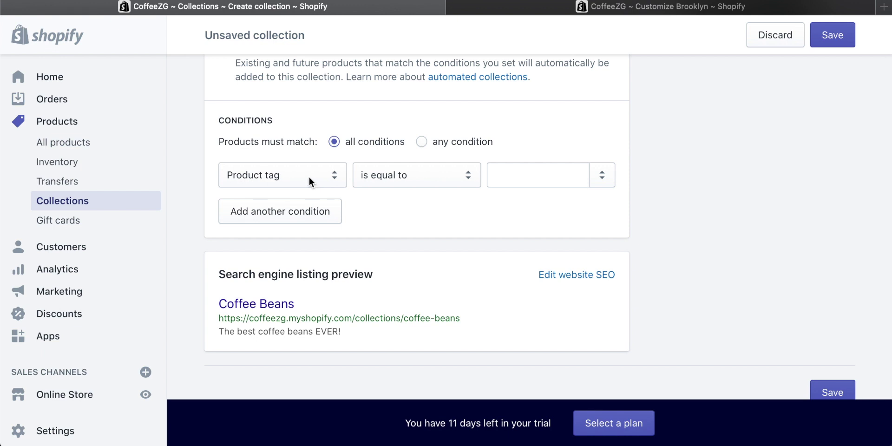
click(308, 177)
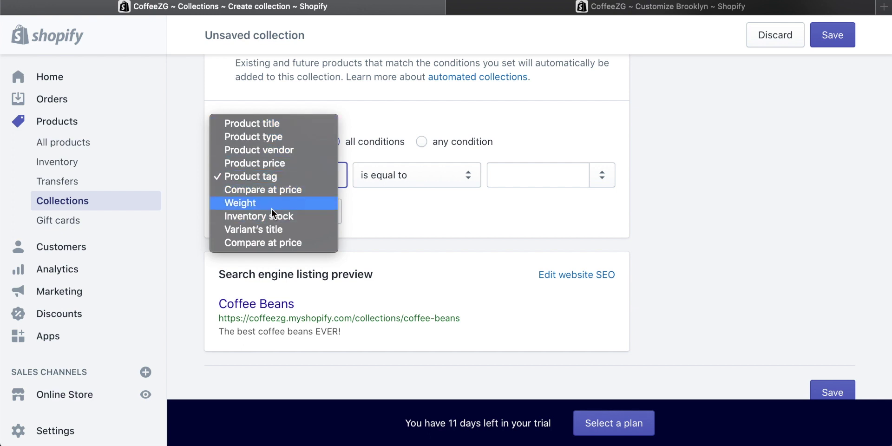
click(268, 125)
click(533, 179)
text(coffee)
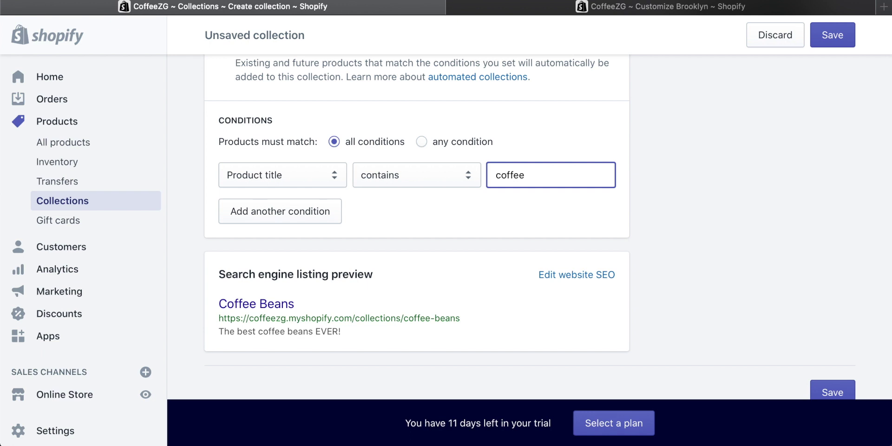
Try a second condition with Compare at price is equal to £0, and remove that condition again.
click(297, 215)
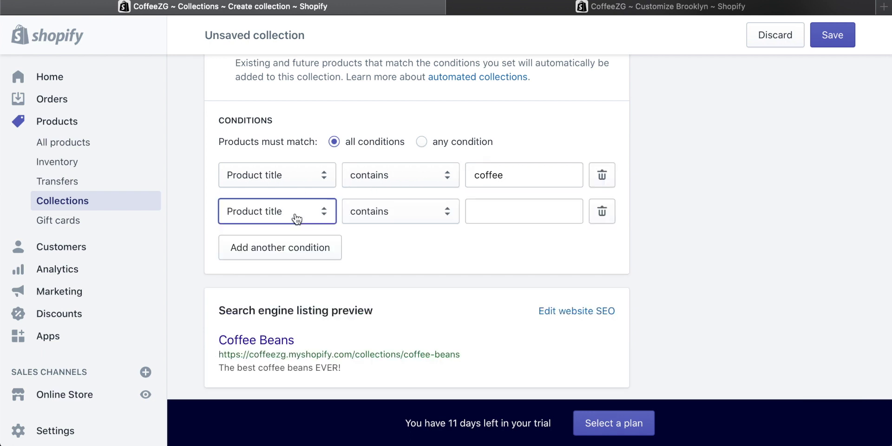
scroll(302, 241, up, 3)
click(315, 292)
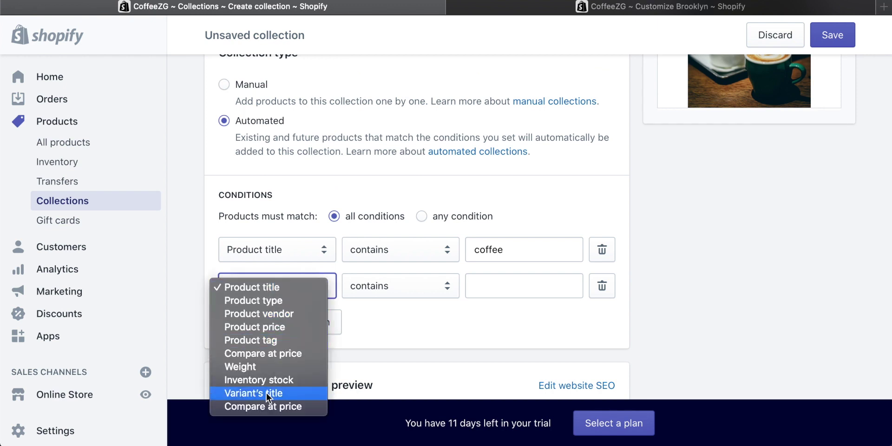
click(261, 406)
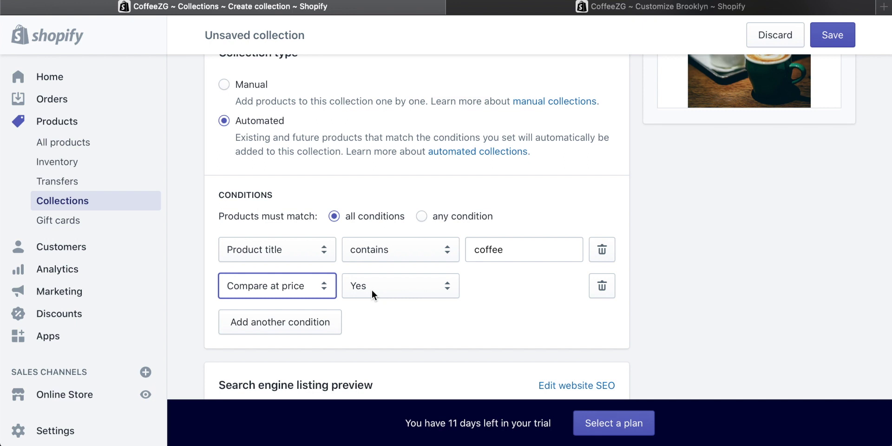
click(390, 288)
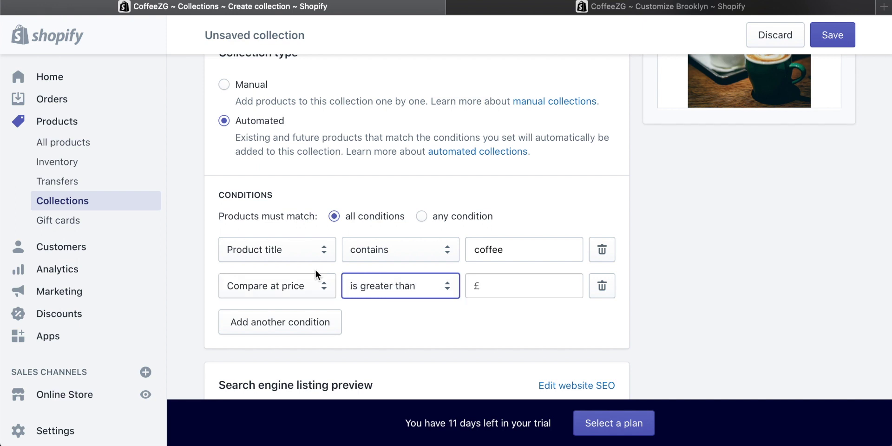
click(404, 288)
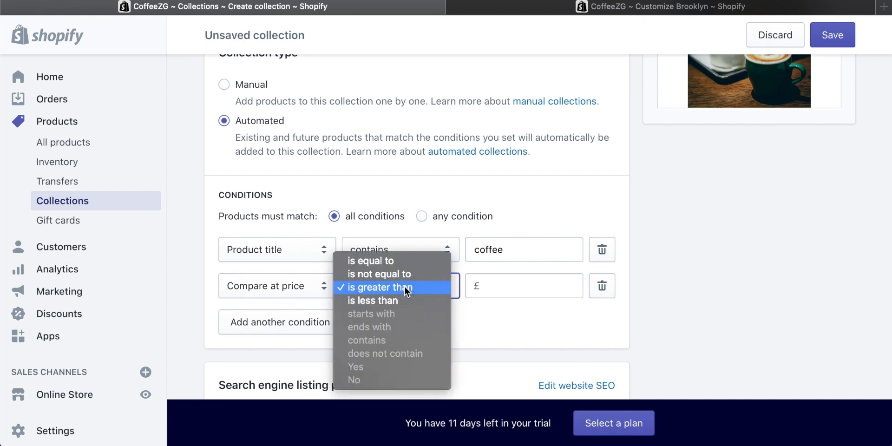
click(390, 259)
click(516, 288)
text(0)
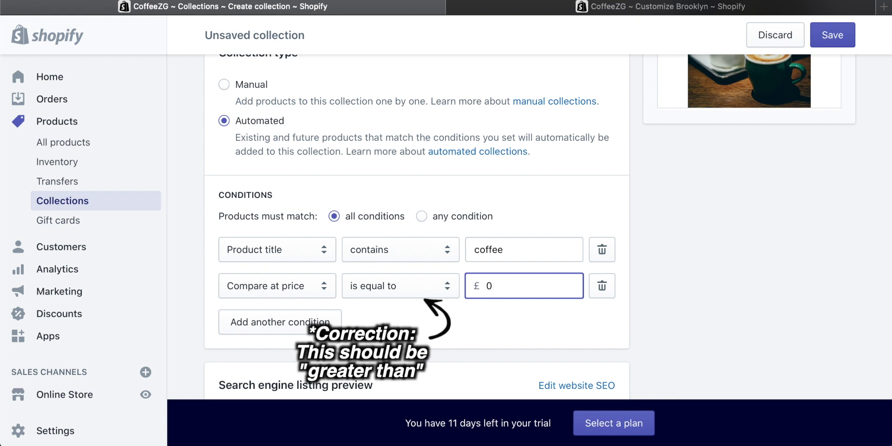
click(602, 287)
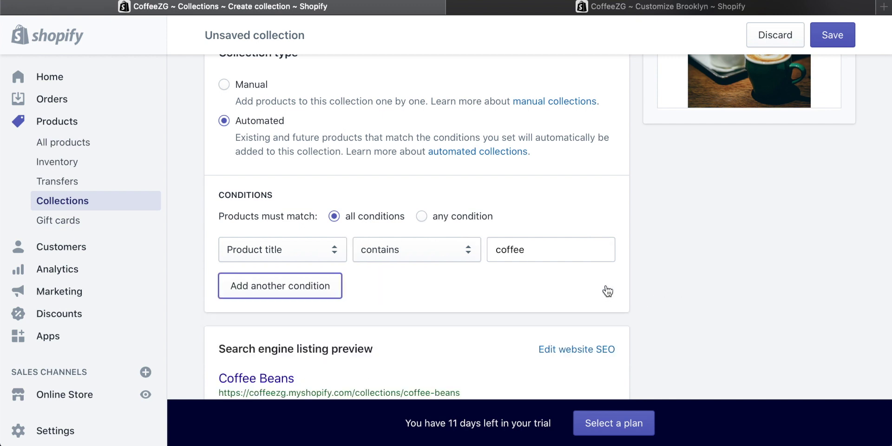
Set the search engine listing's page title to "Coffee Beans ON SALE" and its description to "The best coffee beans EVER!".
scroll(482, 281, down, 3)
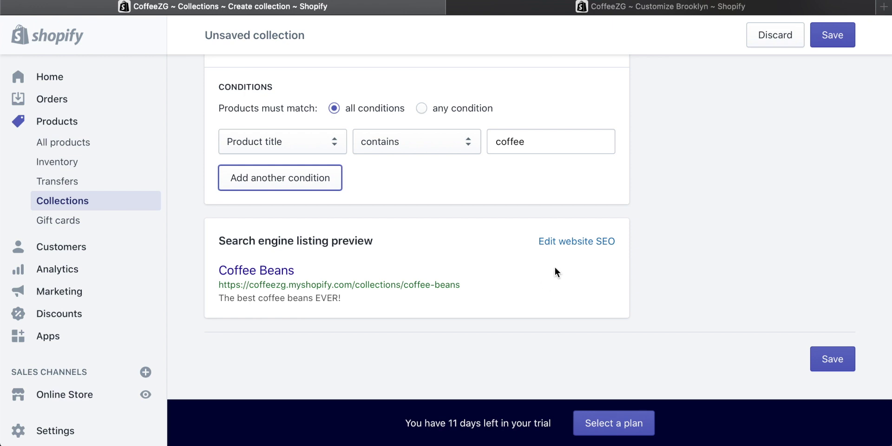
click(577, 241)
scroll(454, 281, down, 2)
scroll(455, 282, down, 2)
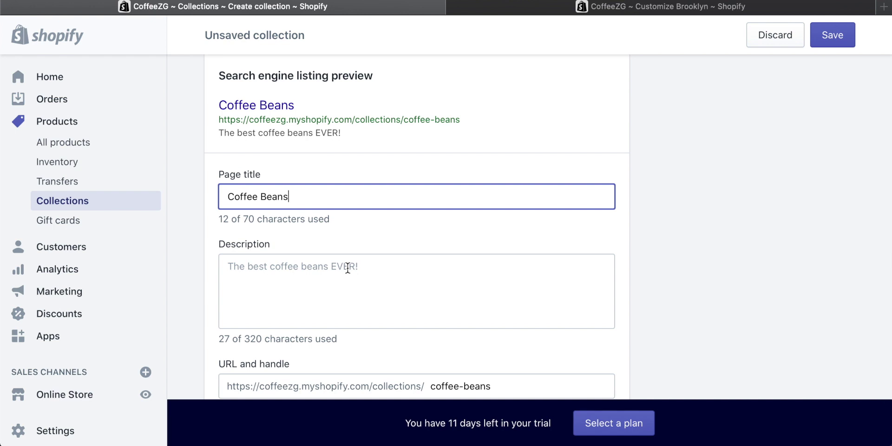
click(309, 196)
text(ON SALE)
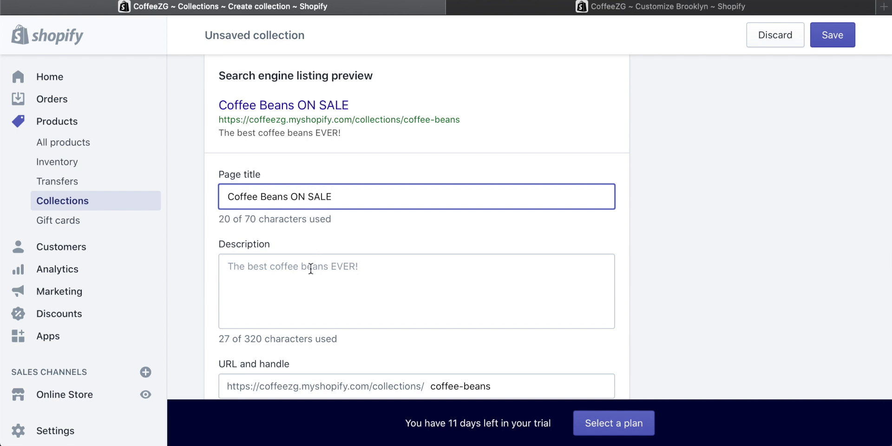
click(312, 266)
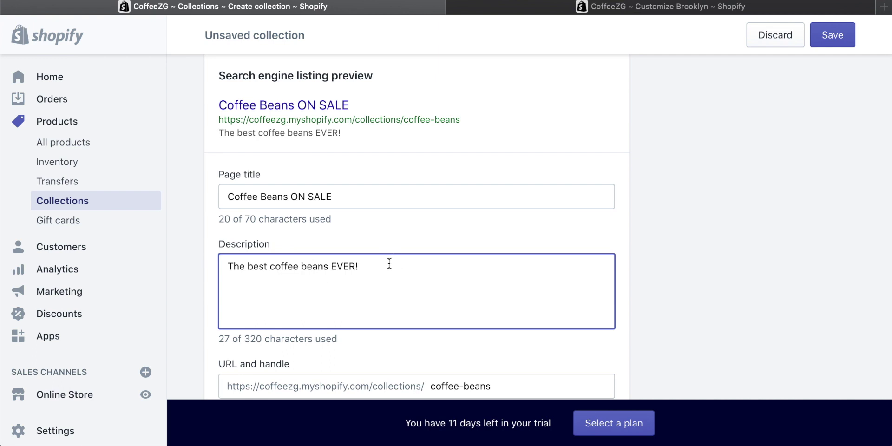
scroll(389, 263, down, 3)
scroll(390, 264, up, 2)
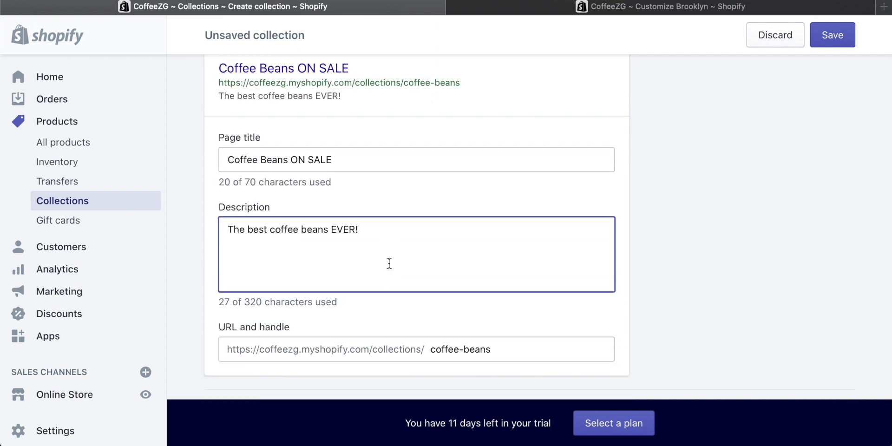
Save the Coffee Beans collection and return to the list of collections.
scroll(426, 243, up, 1)
scroll(704, 311, up, 6)
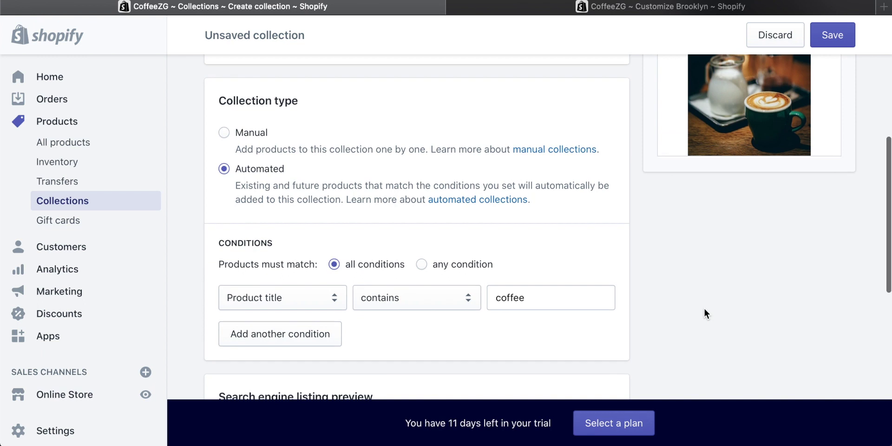
scroll(302, 158, down, 1)
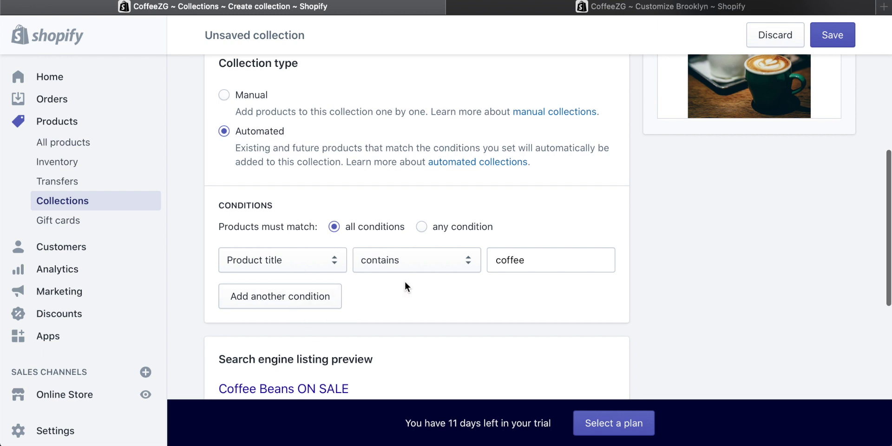
scroll(411, 279, up, 5)
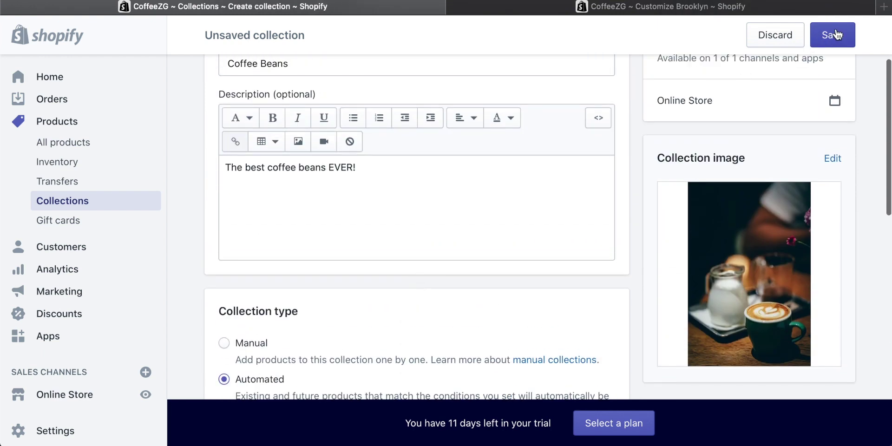
click(836, 35)
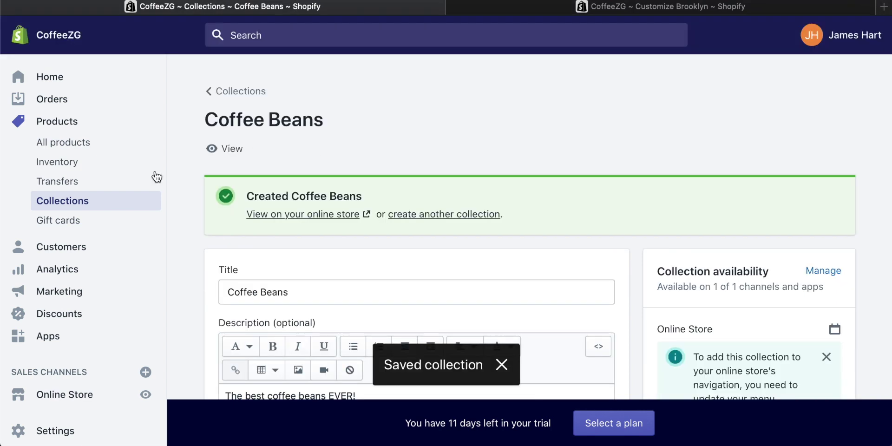
click(70, 201)
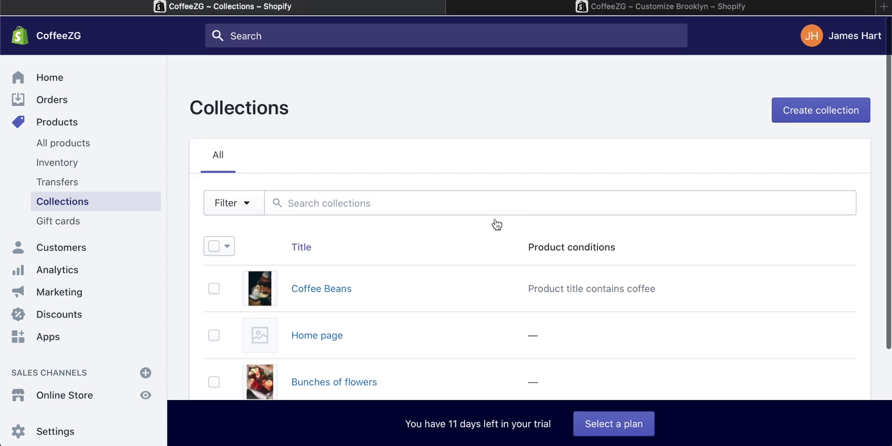
Switch to the Brooklyn theme editor and bring up the Collection list section of the home page preview.
click(656, 8)
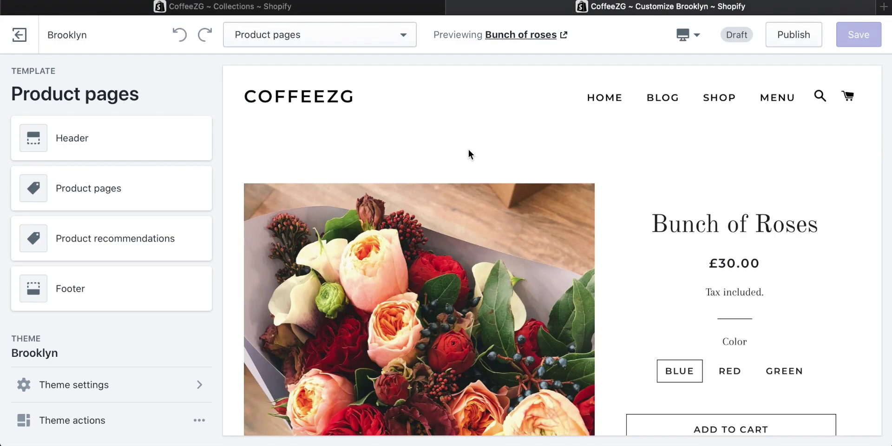
click(596, 97)
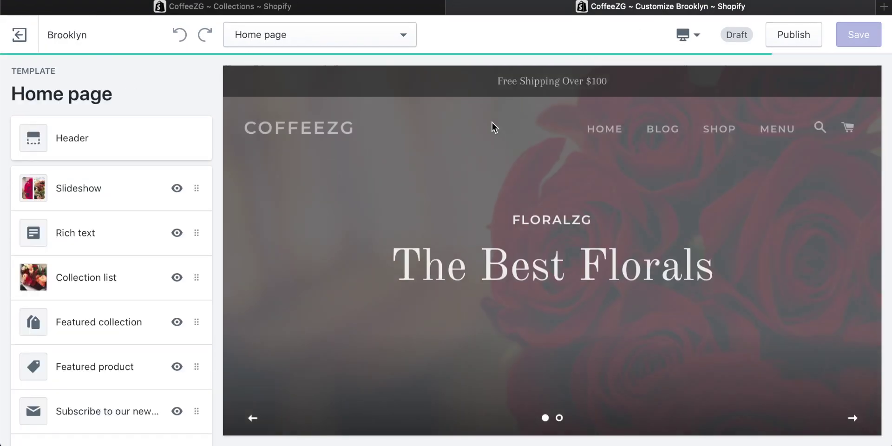
scroll(500, 163, down, 4)
scroll(500, 163, down, 5)
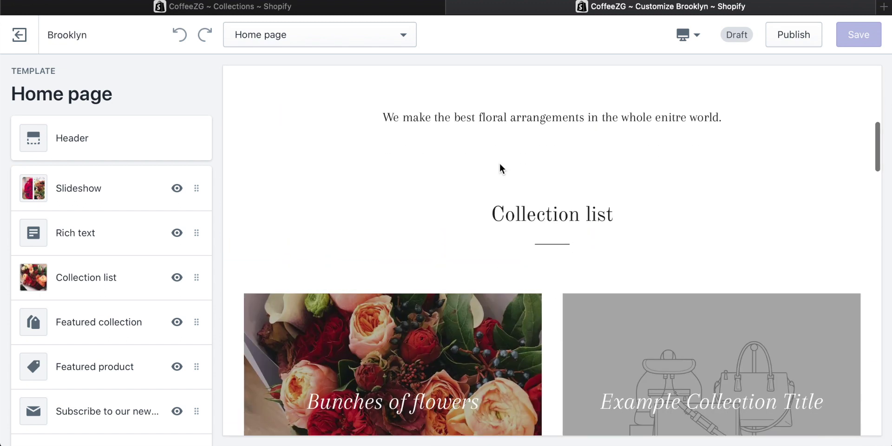
scroll(579, 171, down, 1)
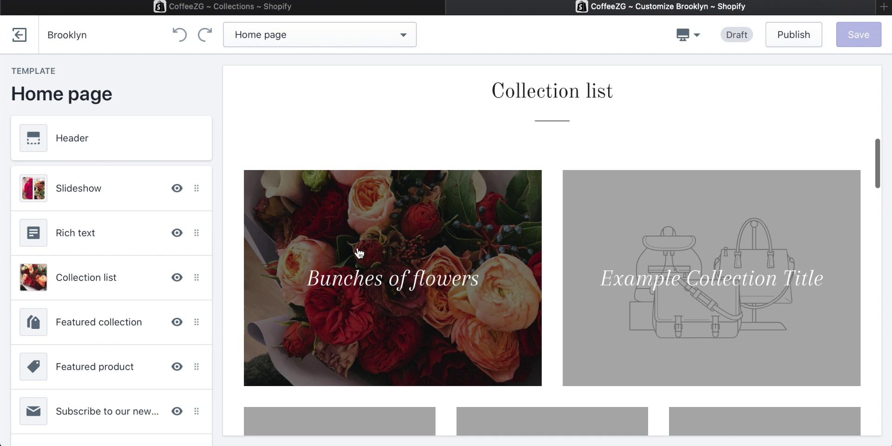
Assign the Coffee Beans collection to the empty slot after Bunches of flowers in the home page's Collection list.
click(81, 277)
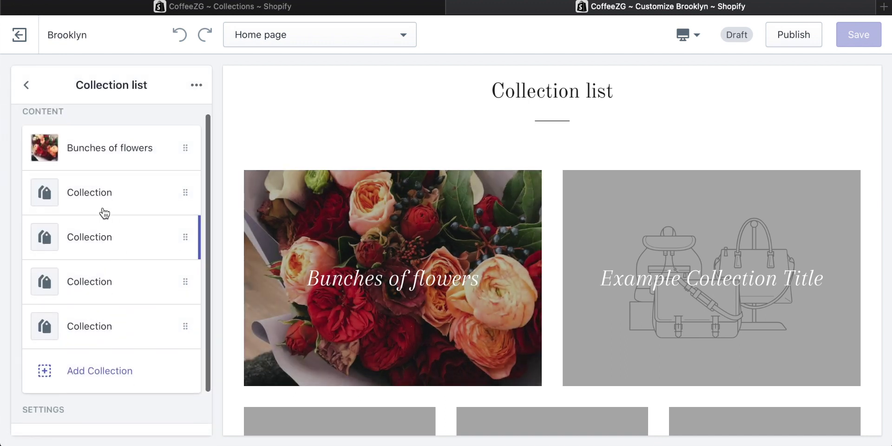
click(92, 194)
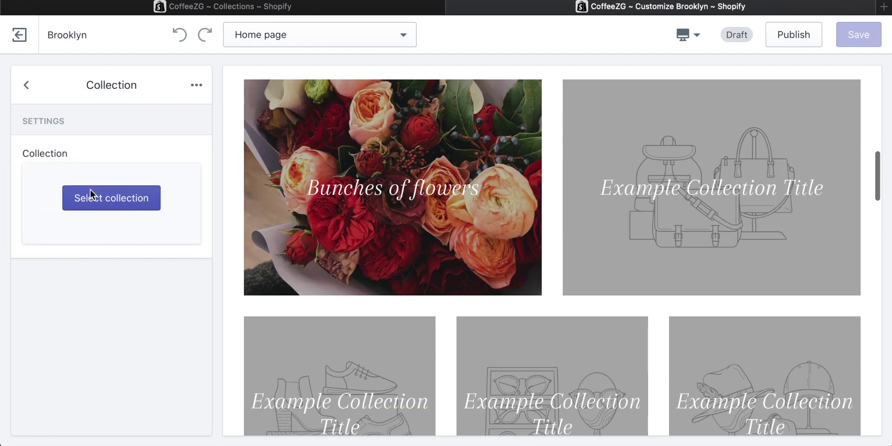
click(113, 204)
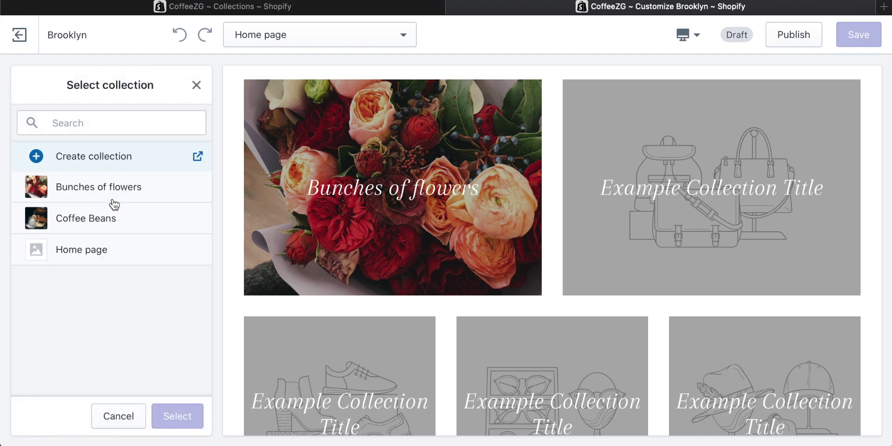
click(81, 220)
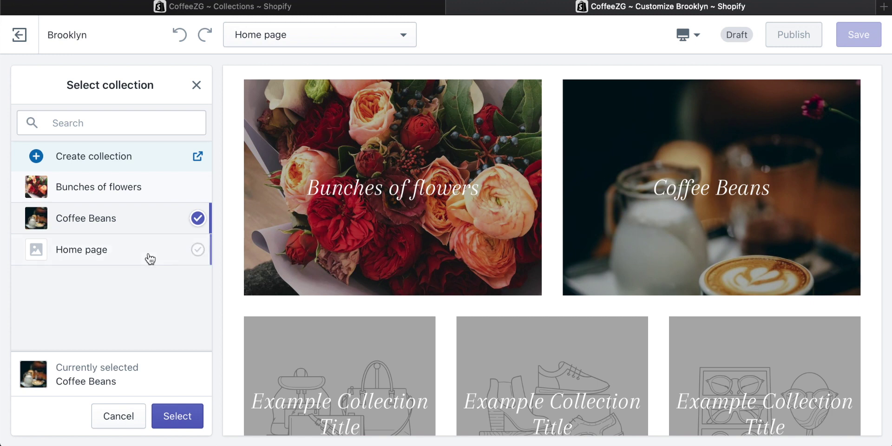
click(177, 415)
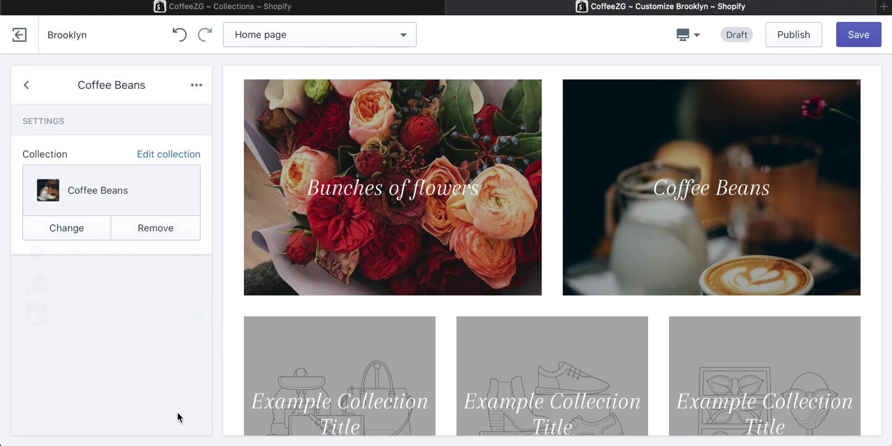
Open the Coffee Beans collection page from the home page preview and examine its heading, description and listed product.
click(25, 83)
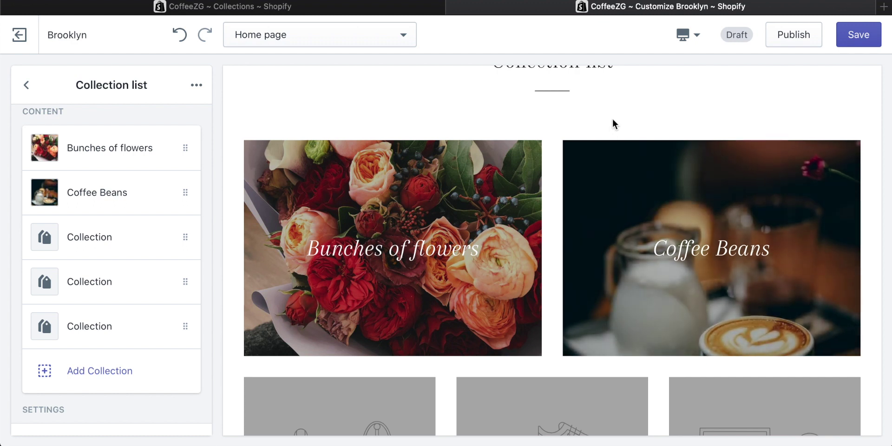
click(687, 247)
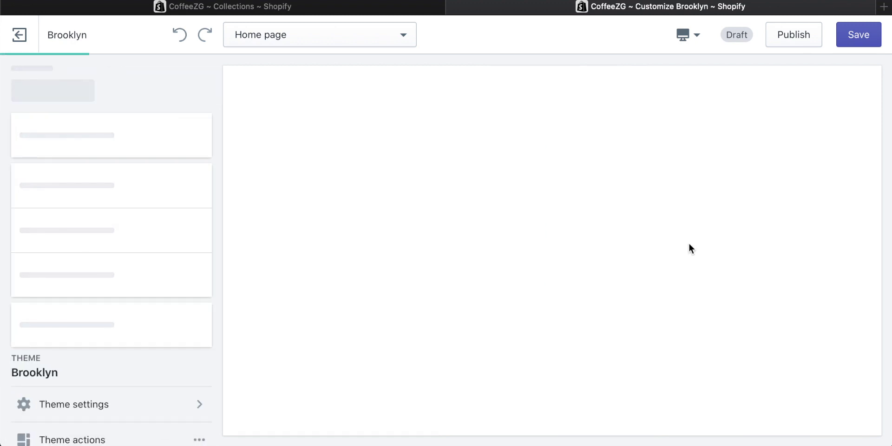
scroll(689, 248, down, 6)
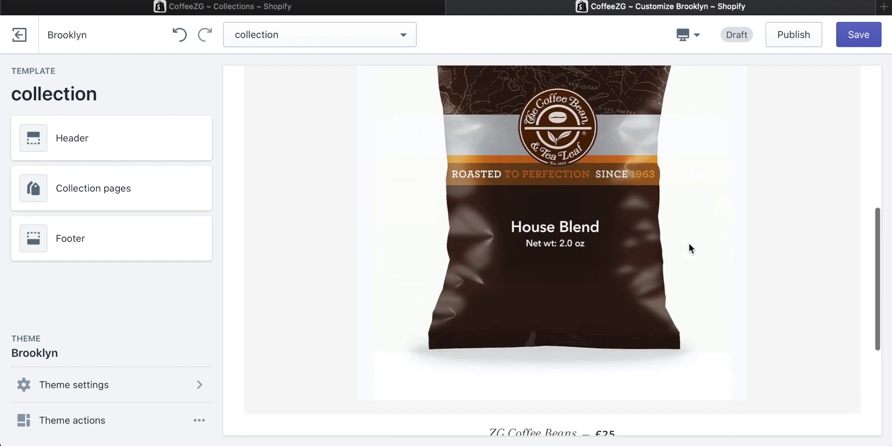
scroll(689, 248, down, 3)
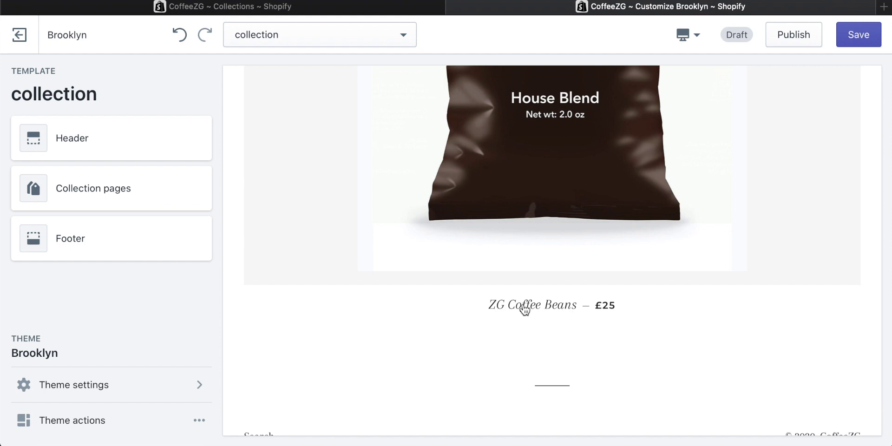
scroll(525, 309, up, 8)
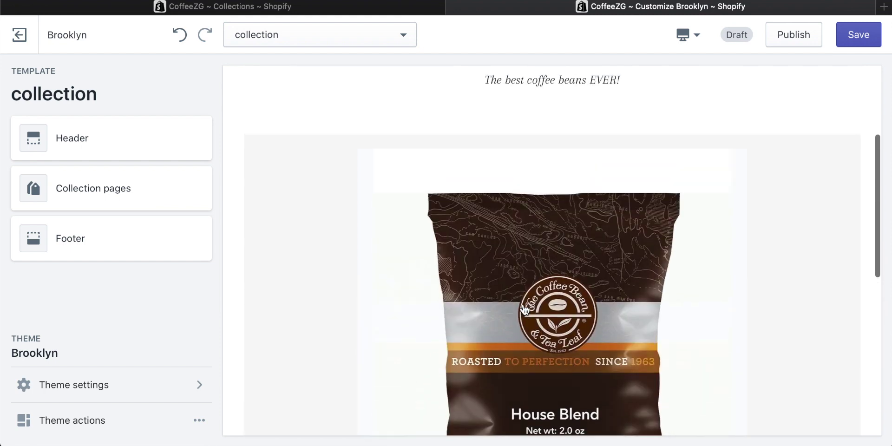
scroll(525, 308, down, 4)
scroll(524, 309, down, 3)
scroll(524, 309, up, 6)
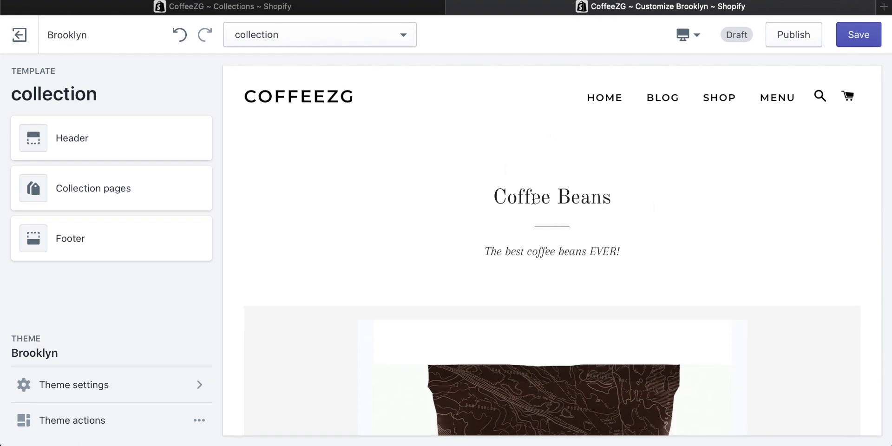
Return to the home page preview and review the collection list's Bunches of flowers and Coffee Beans tiles.
click(602, 93)
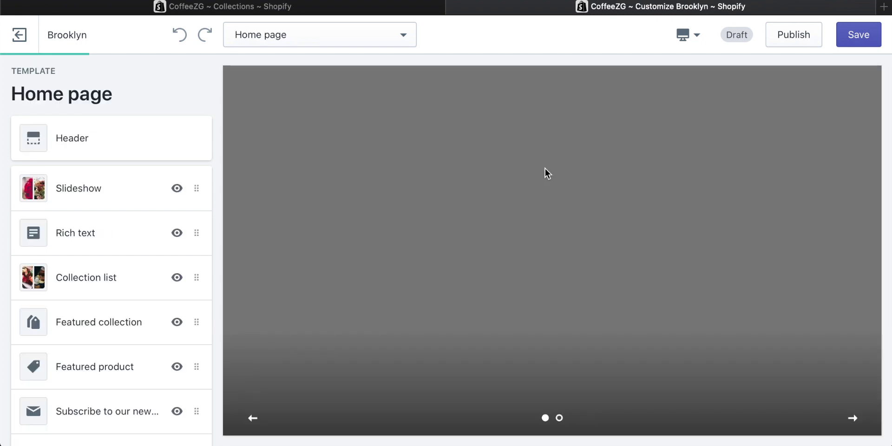
scroll(544, 168, down, 10)
scroll(545, 168, down, 2)
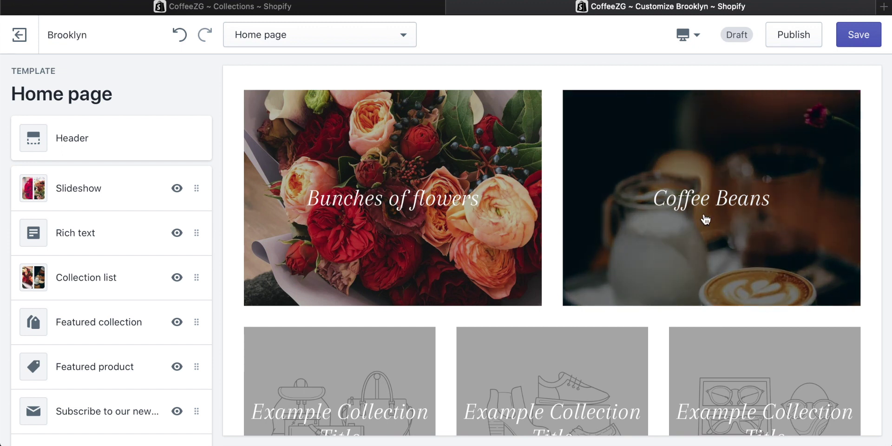
scroll(704, 219, up, 12)
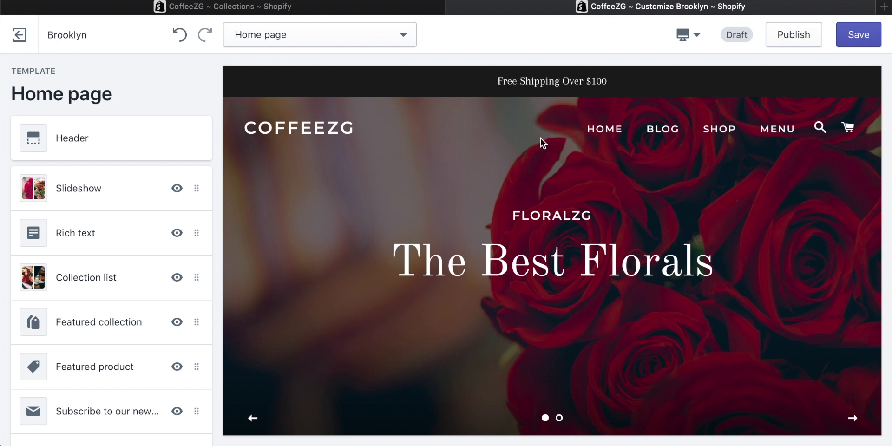
Switch to the store admin and open the online store's Main menu for editing in its navigation settings.
click(189, 8)
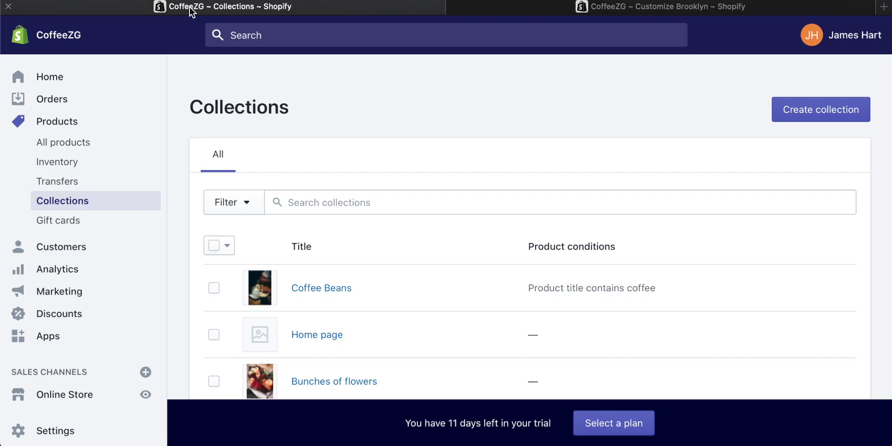
scroll(290, 111, down, 2)
scroll(99, 214, down, 1)
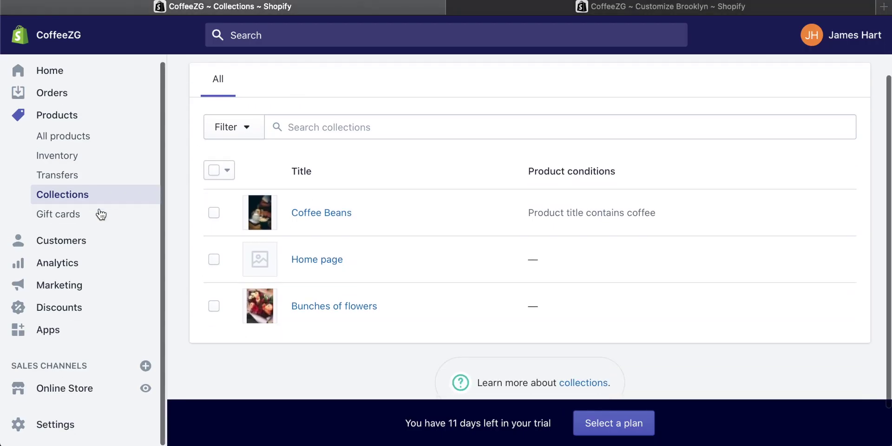
click(70, 388)
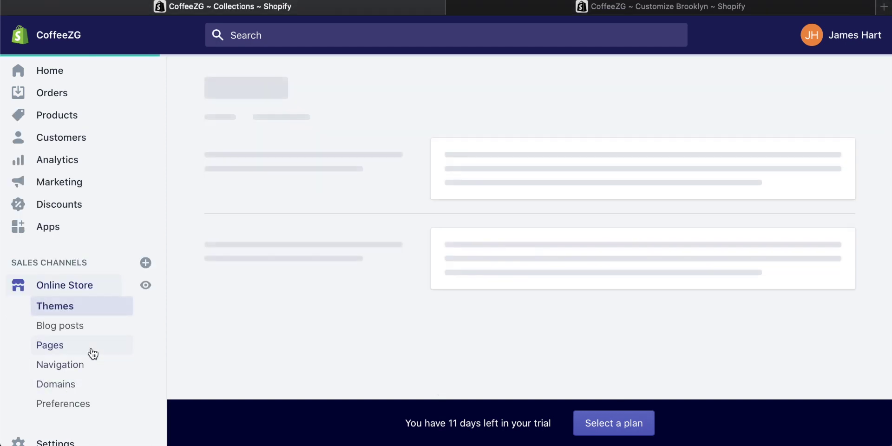
scroll(93, 354, down, 1)
click(62, 349)
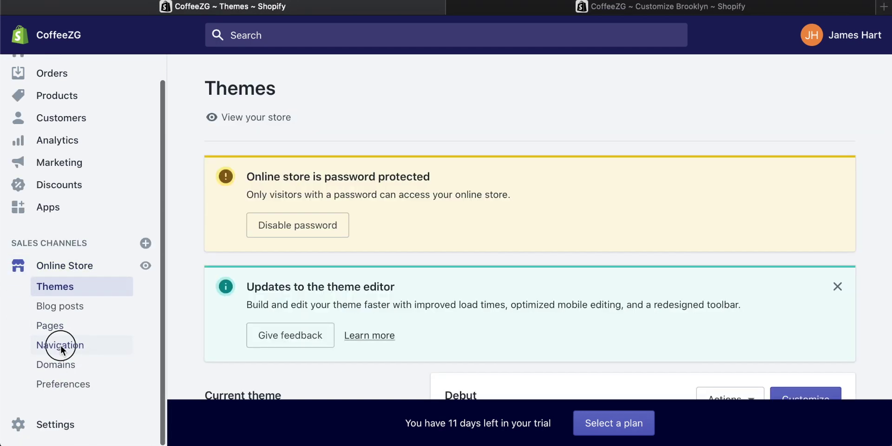
scroll(415, 284, down, 2)
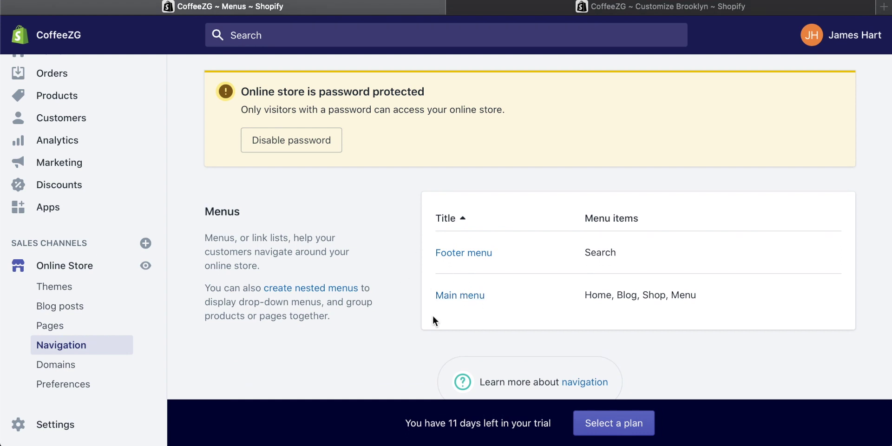
click(462, 296)
scroll(438, 261, down, 2)
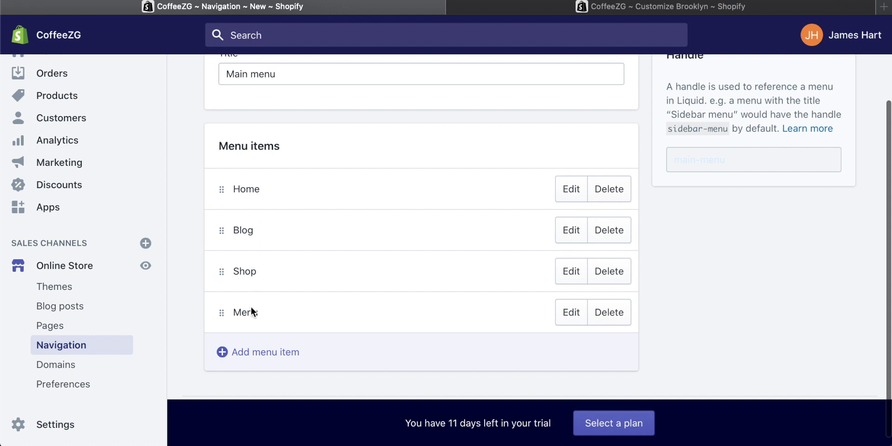
Compare the Main menu with the header in the theme preview and delete its Menu item.
click(645, 7)
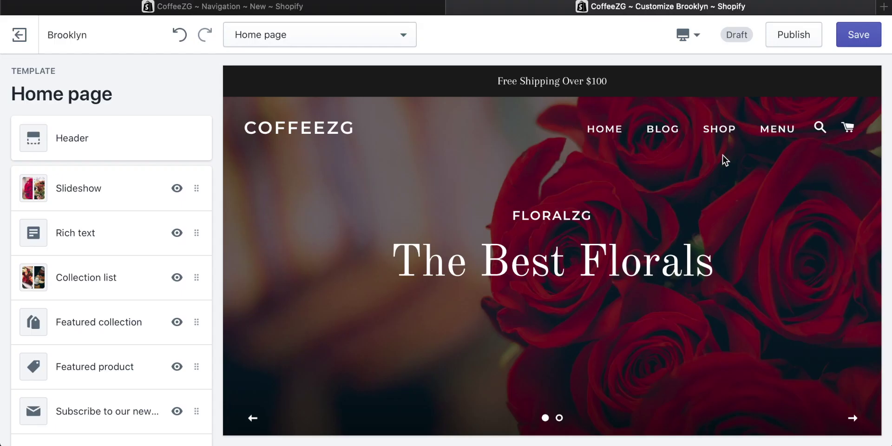
click(230, 10)
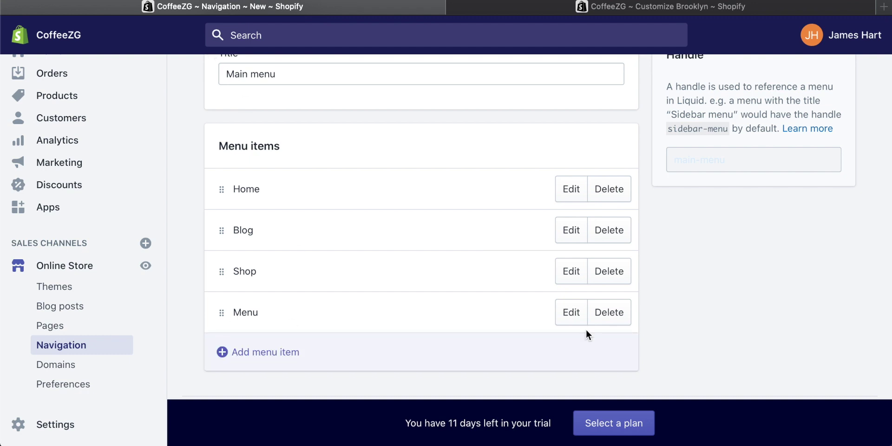
click(623, 316)
click(637, 172)
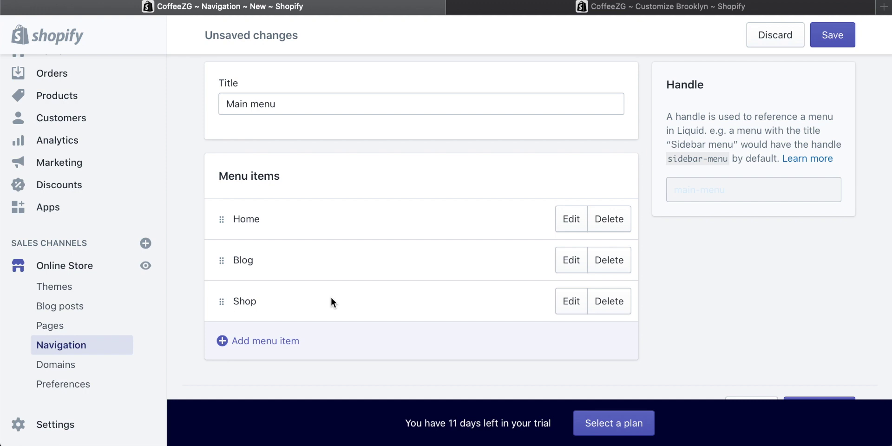
Add a menu item named "Coffee" linked to the Coffee Beans collection and save the Main menu.
click(249, 345)
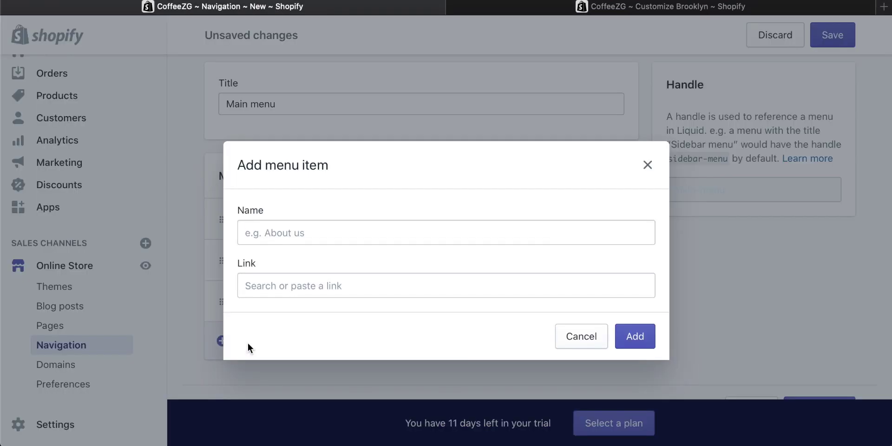
click(305, 234)
text(Cof)
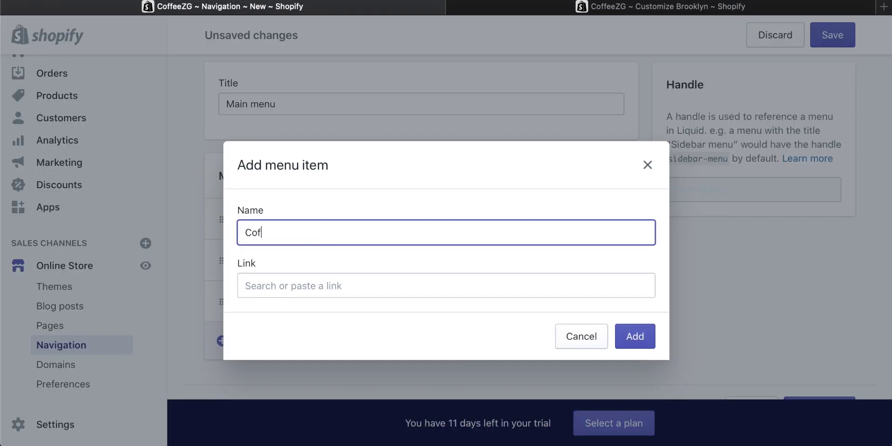
text(fee)
click(261, 284)
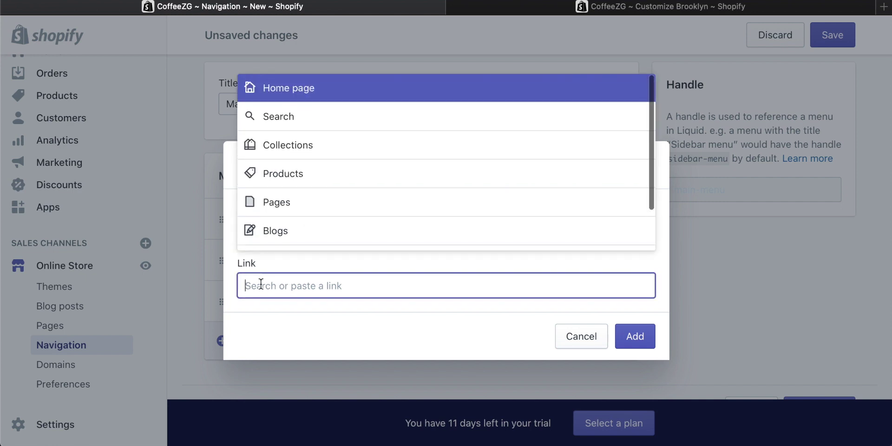
scroll(334, 144, down, 2)
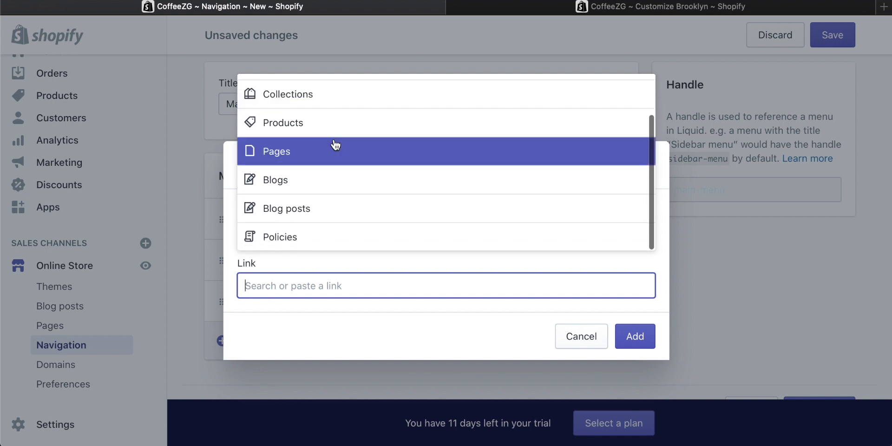
scroll(335, 145, up, 2)
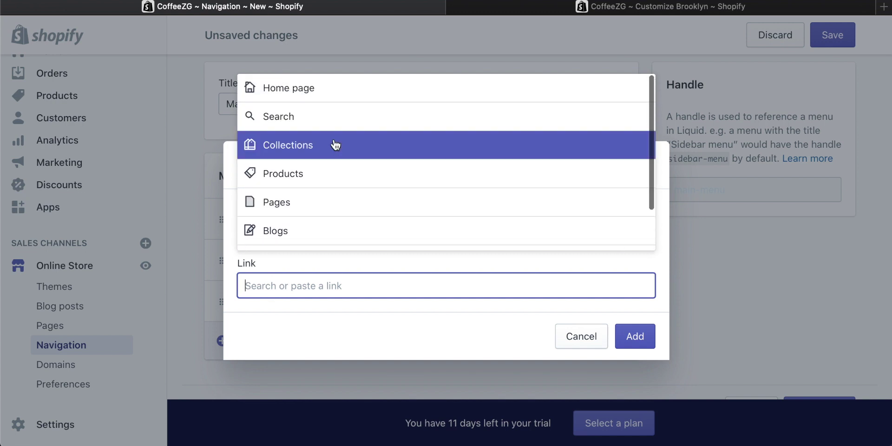
click(291, 148)
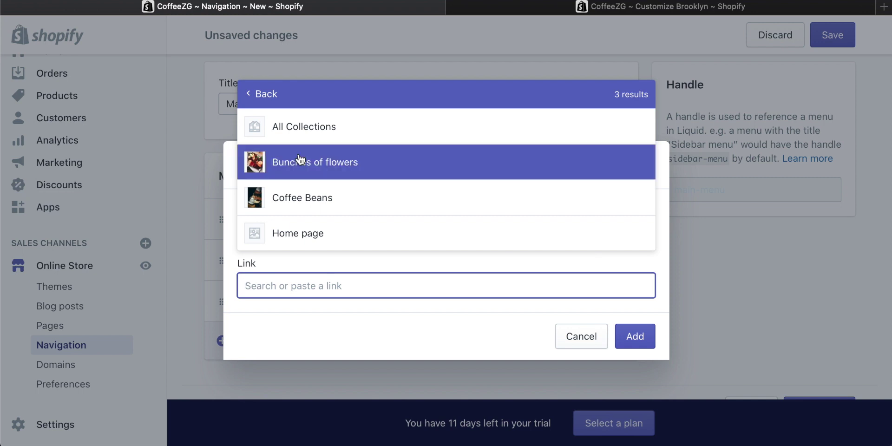
click(291, 198)
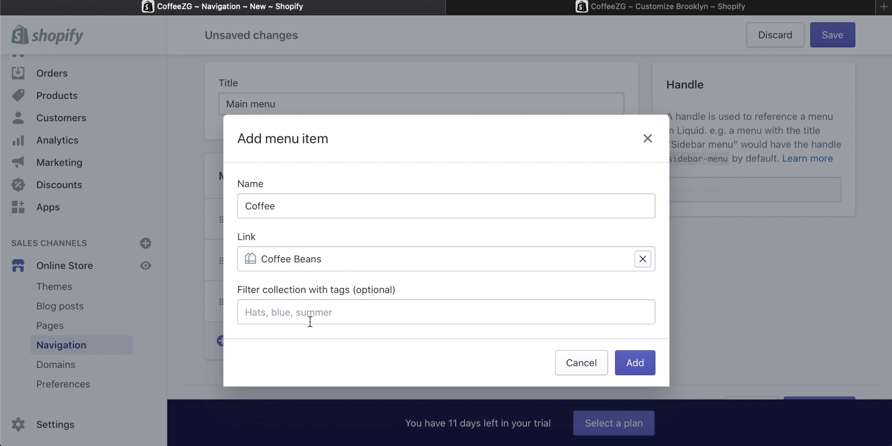
click(642, 363)
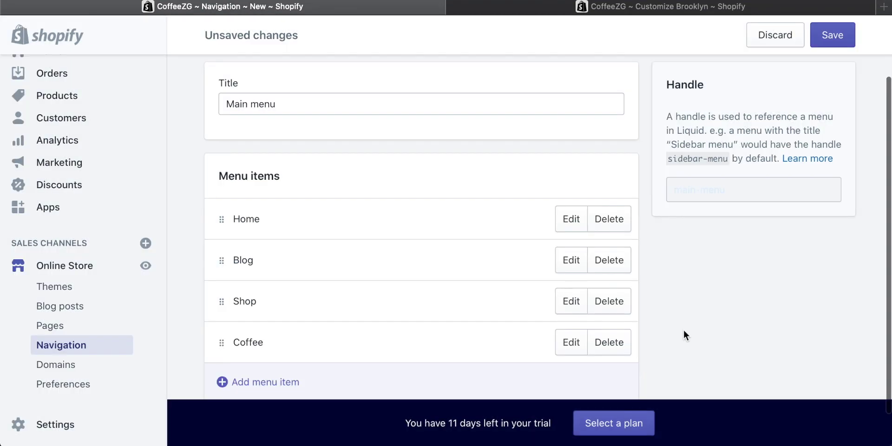
click(839, 41)
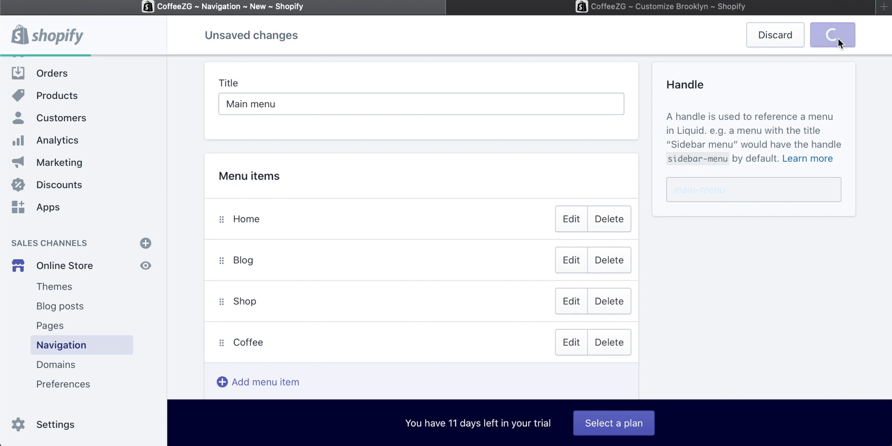
Reload the Brooklyn theme editor and check the home page header's navigation against the Main menu in the admin.
click(651, 7)
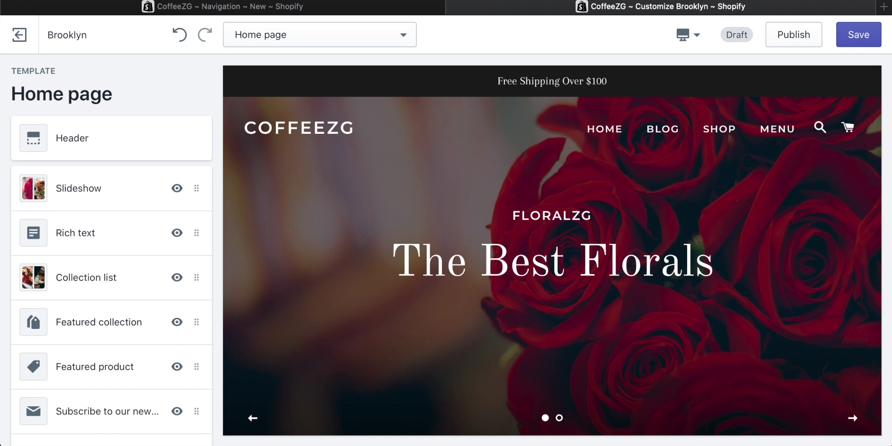
key(super+r)
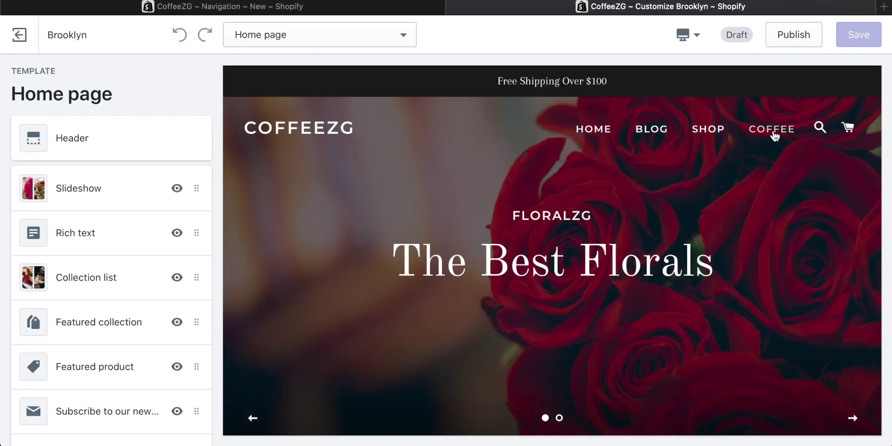
click(258, 11)
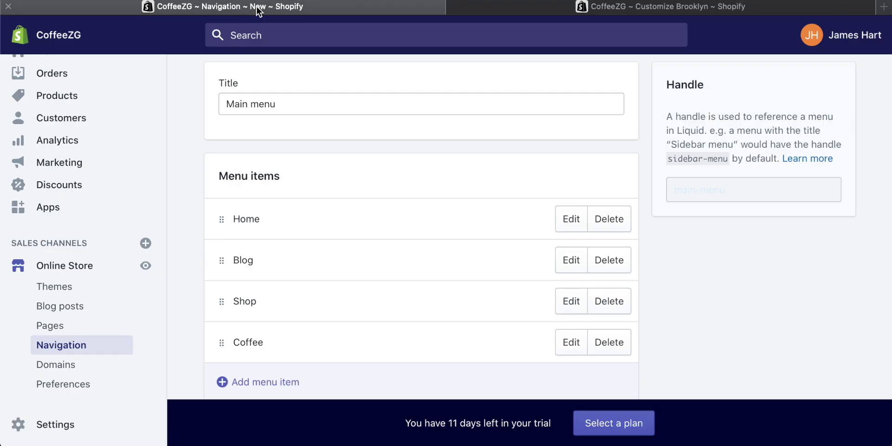
click(655, 8)
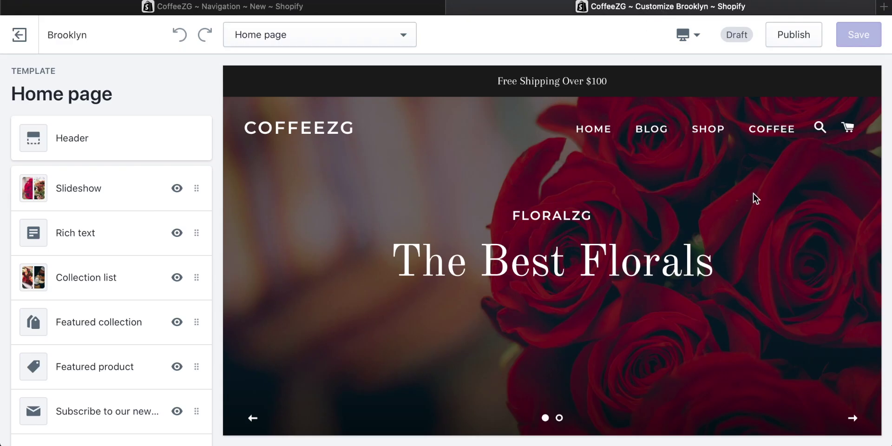
Follow the header's Coffee link in the preview, examine the collection page, and return to the Main menu in the admin.
click(767, 135)
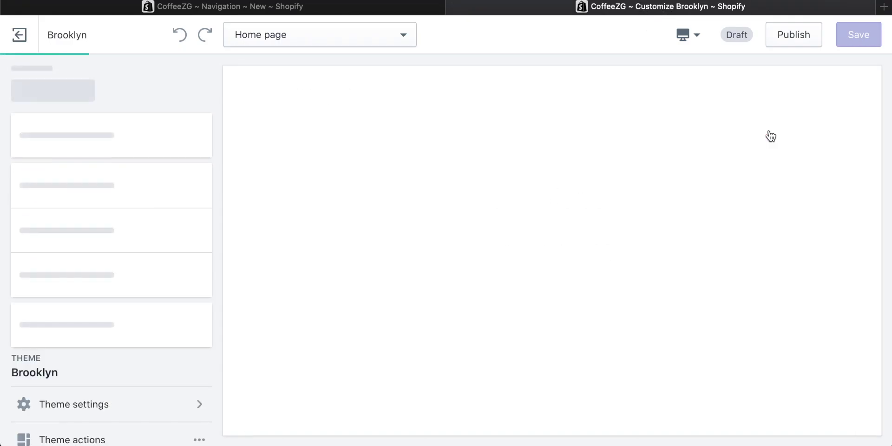
scroll(598, 264, down, 9)
scroll(597, 265, up, 5)
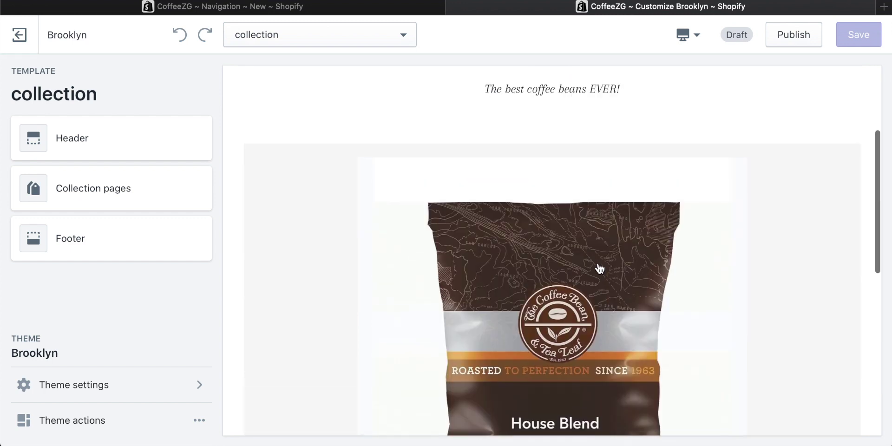
scroll(598, 267, up, 4)
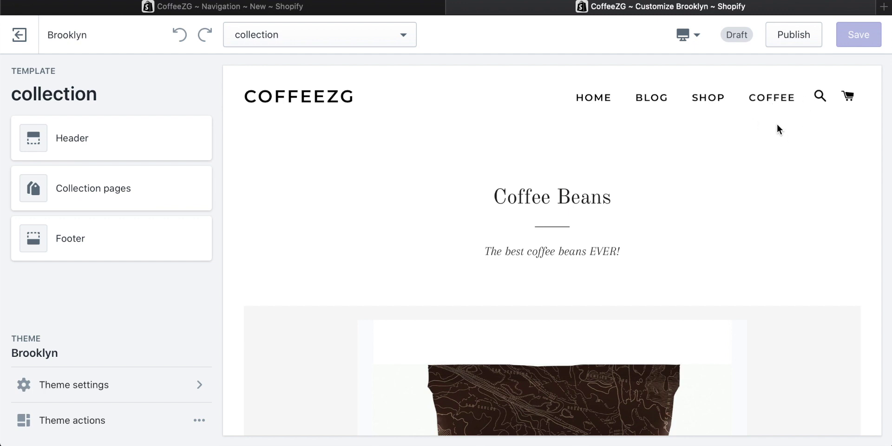
click(214, 5)
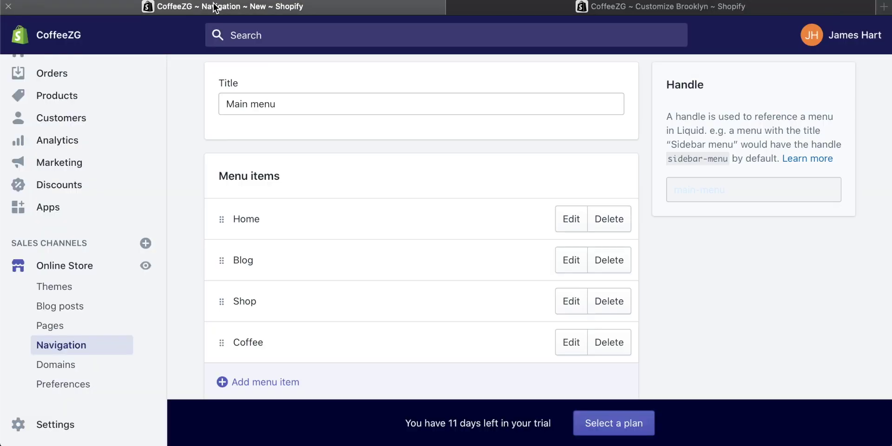
Replace the Coffee menu item's Coffee Beans link with the placeholder link # and apply the change.
scroll(245, 148, down, 2)
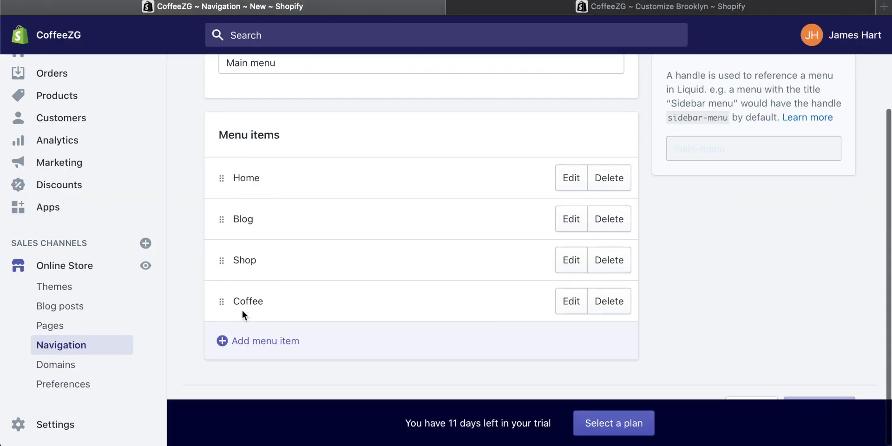
click(564, 301)
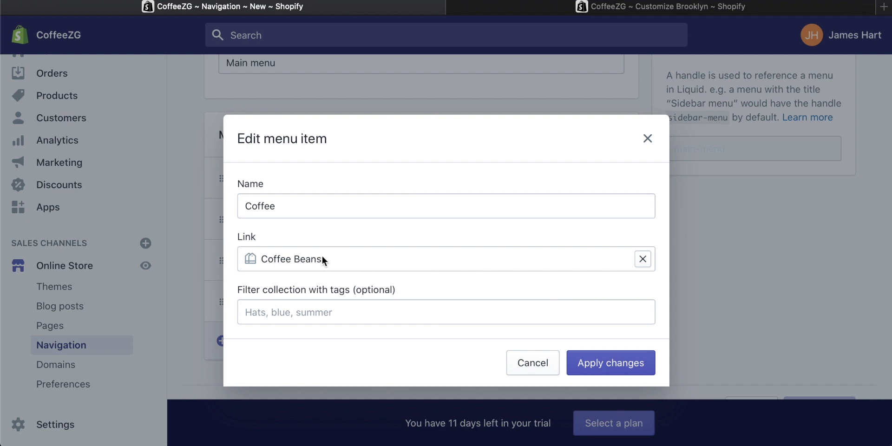
click(641, 259)
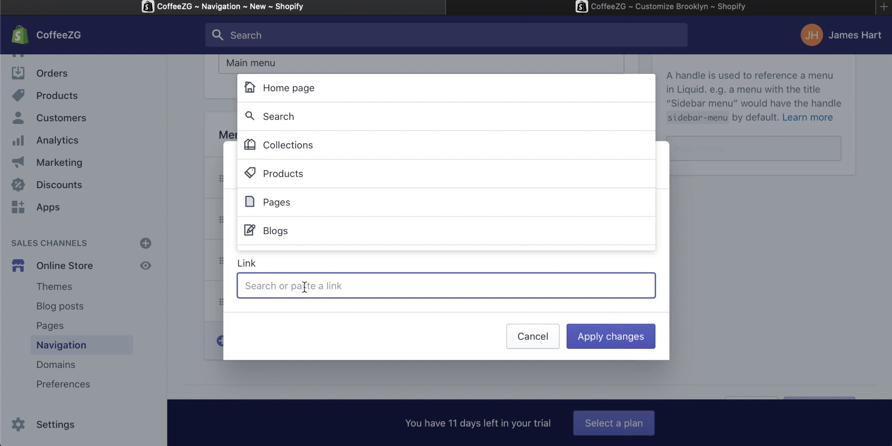
text(#)
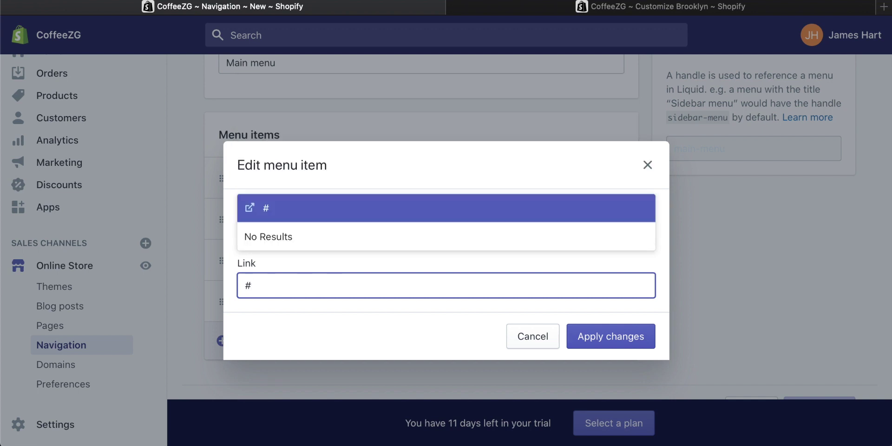
click(265, 208)
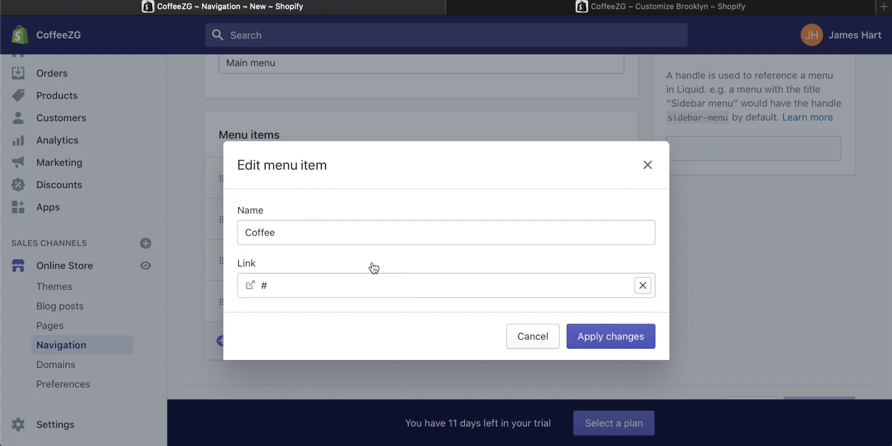
click(621, 340)
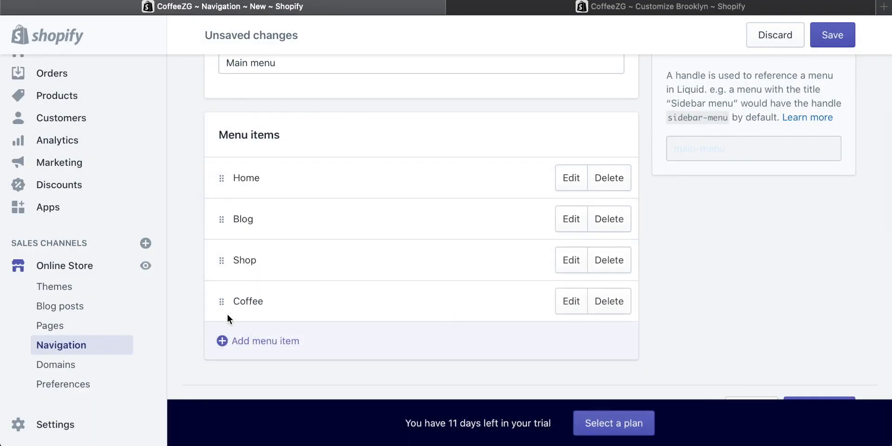
Add a menu item named "Coffe Beans Sale" linked to the Coffee Beans collection.
click(221, 336)
click(300, 232)
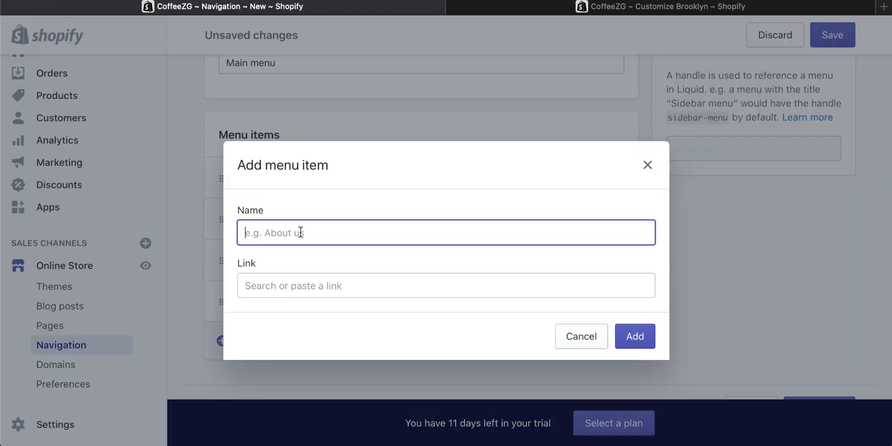
text(Coffe B)
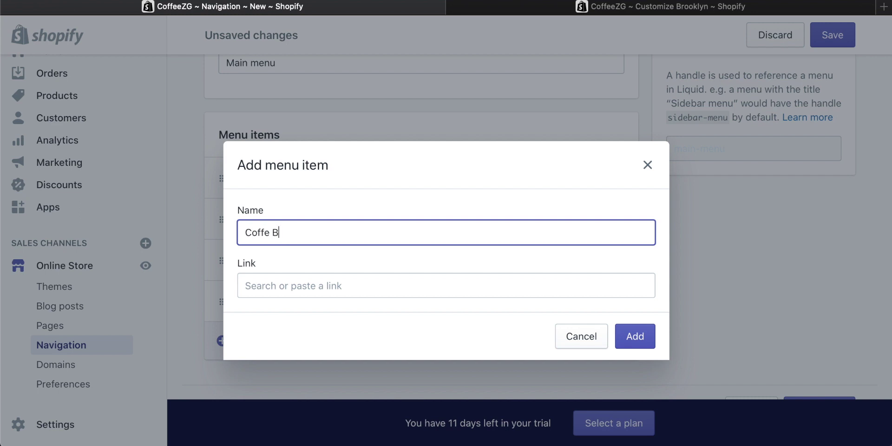
text(eans Sale)
click(301, 285)
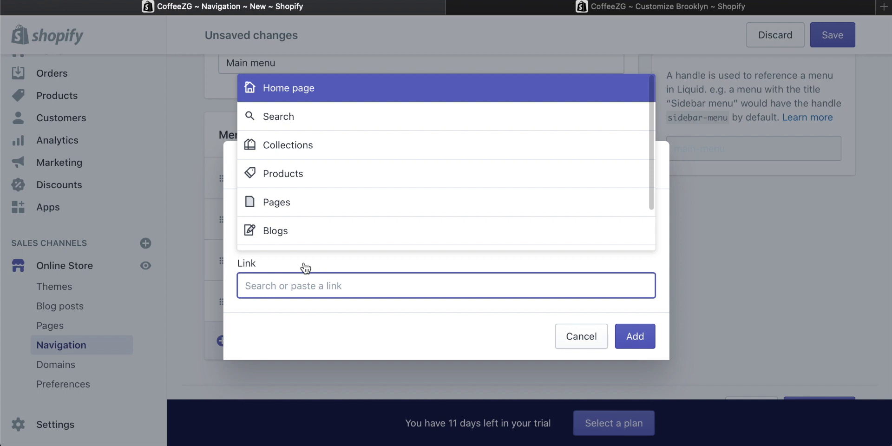
click(299, 149)
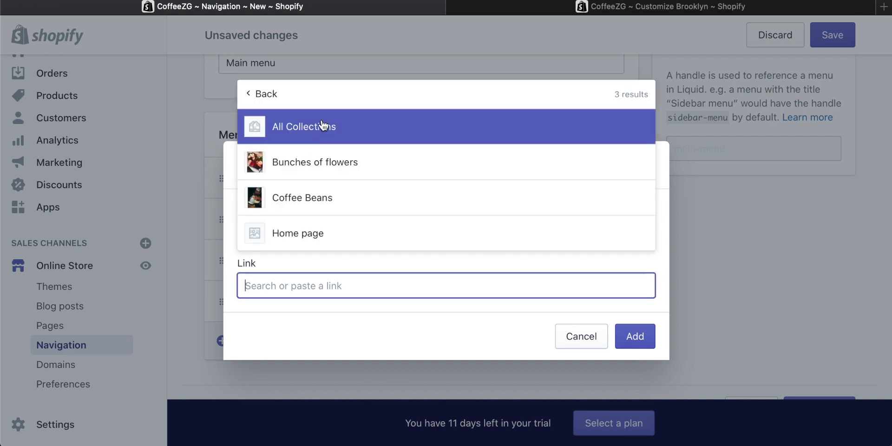
click(285, 198)
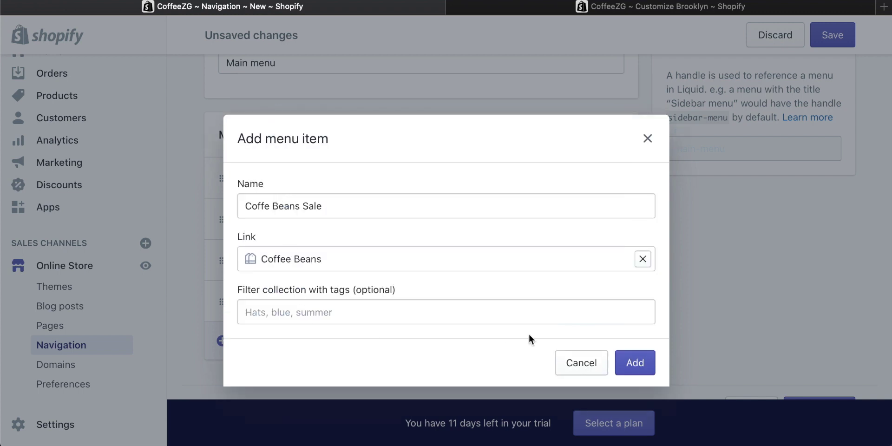
click(639, 364)
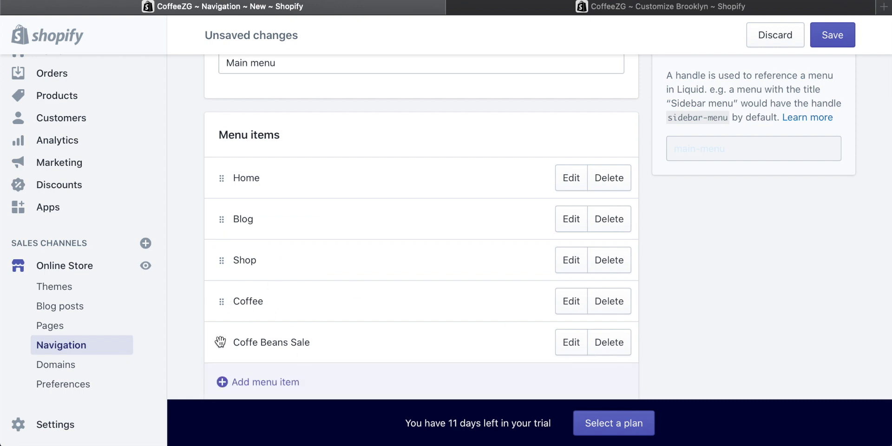
Nest the Coffe Beans Sale item under Coffee in the Main menu and save the menu.
drag(220, 342, 244, 341)
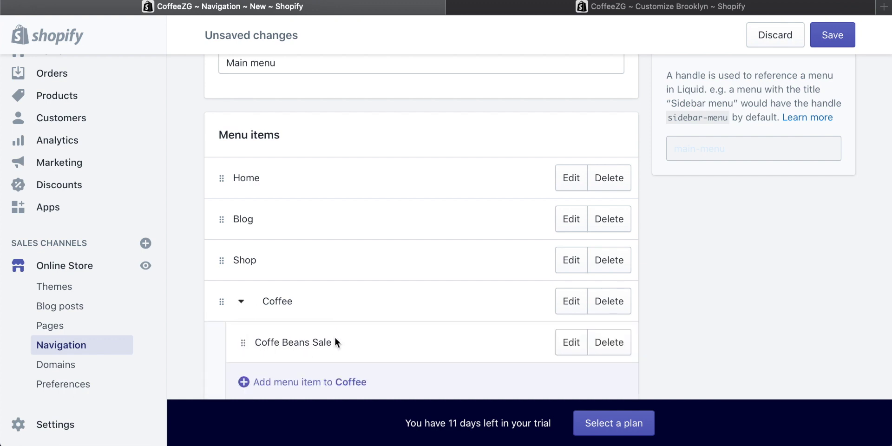
scroll(335, 343, down, 1)
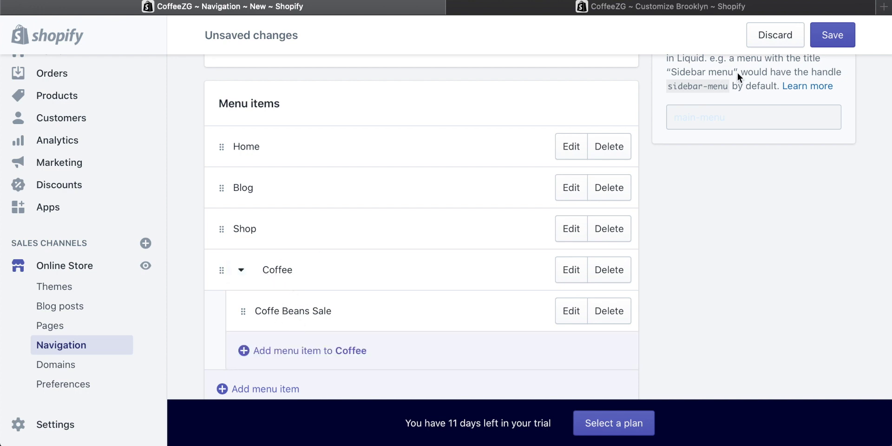
click(836, 35)
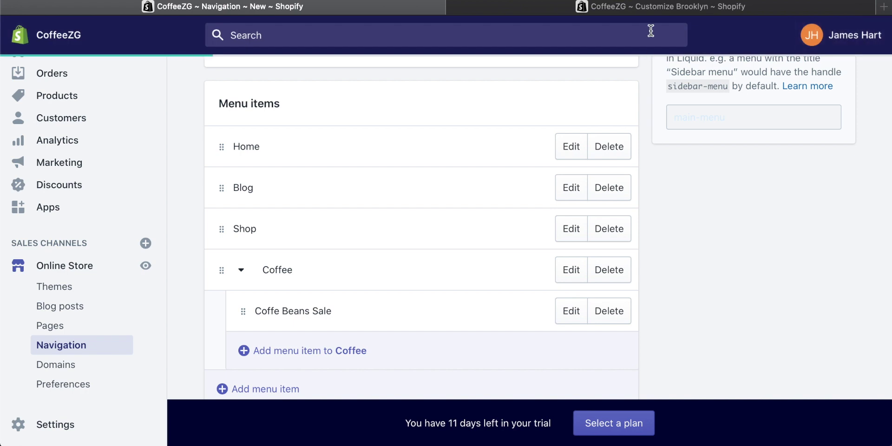
Follow Coffe Beans Sale from the header's Coffee dropdown in the theme preview, examine the collection page, and return to the Main menu in the admin.
click(659, 8)
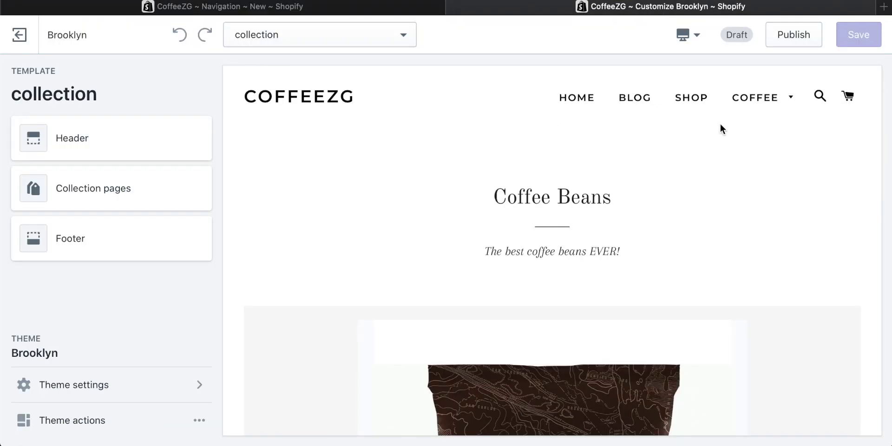
mouse_move(774, 98)
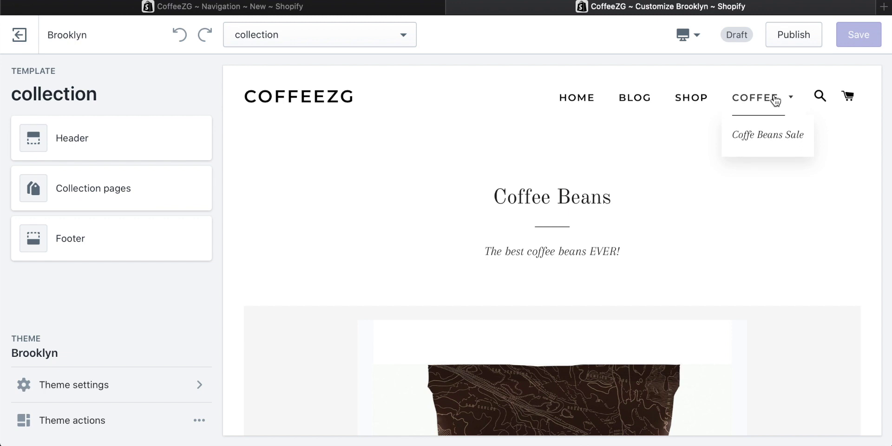
mouse_move(790, 116)
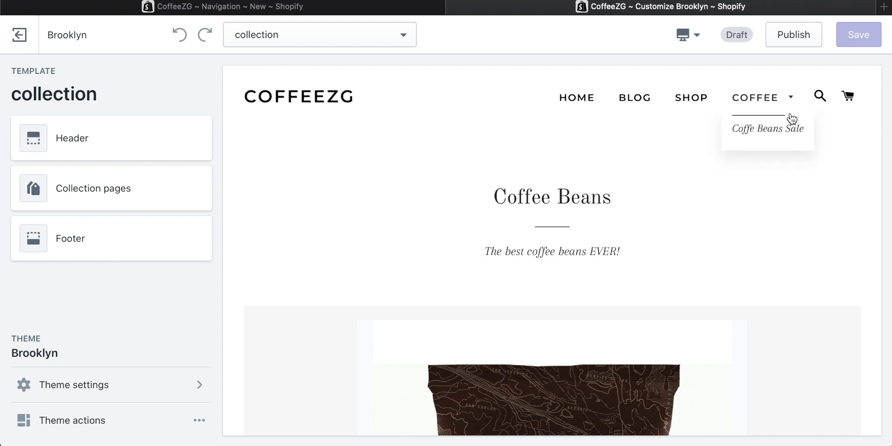
click(763, 137)
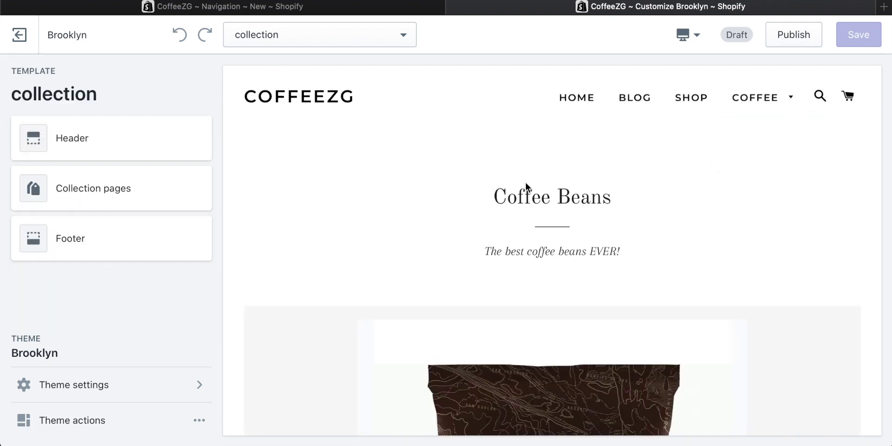
scroll(518, 183, down, 2)
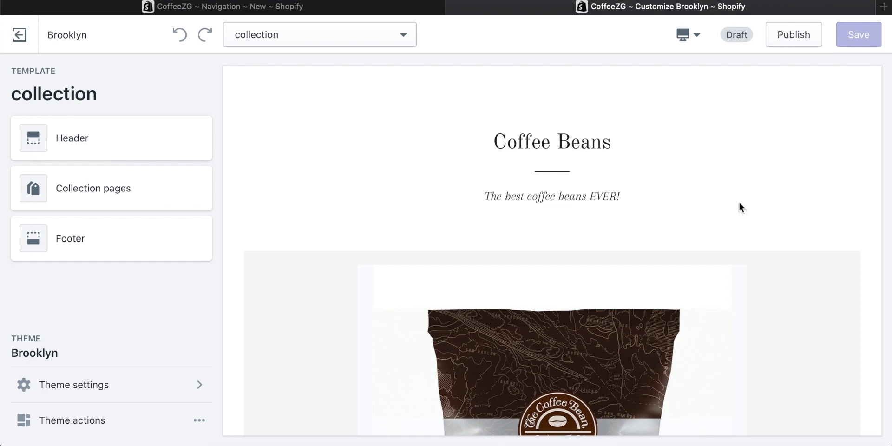
scroll(739, 204, up, 2)
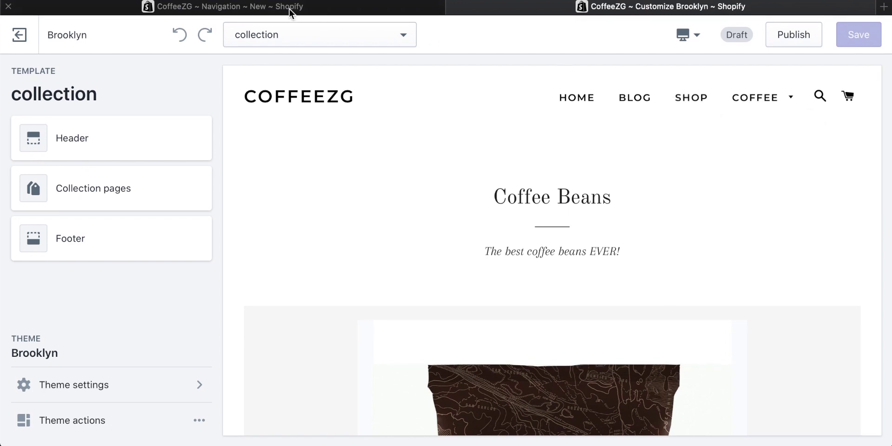
click(236, 6)
scroll(296, 132, up, 3)
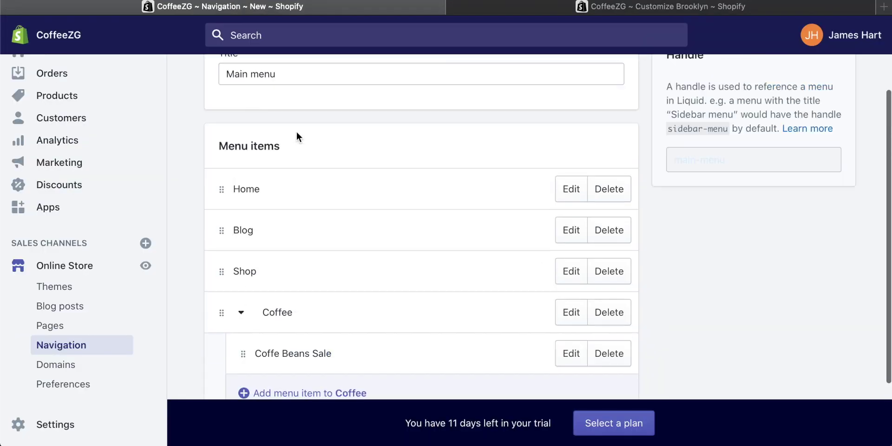